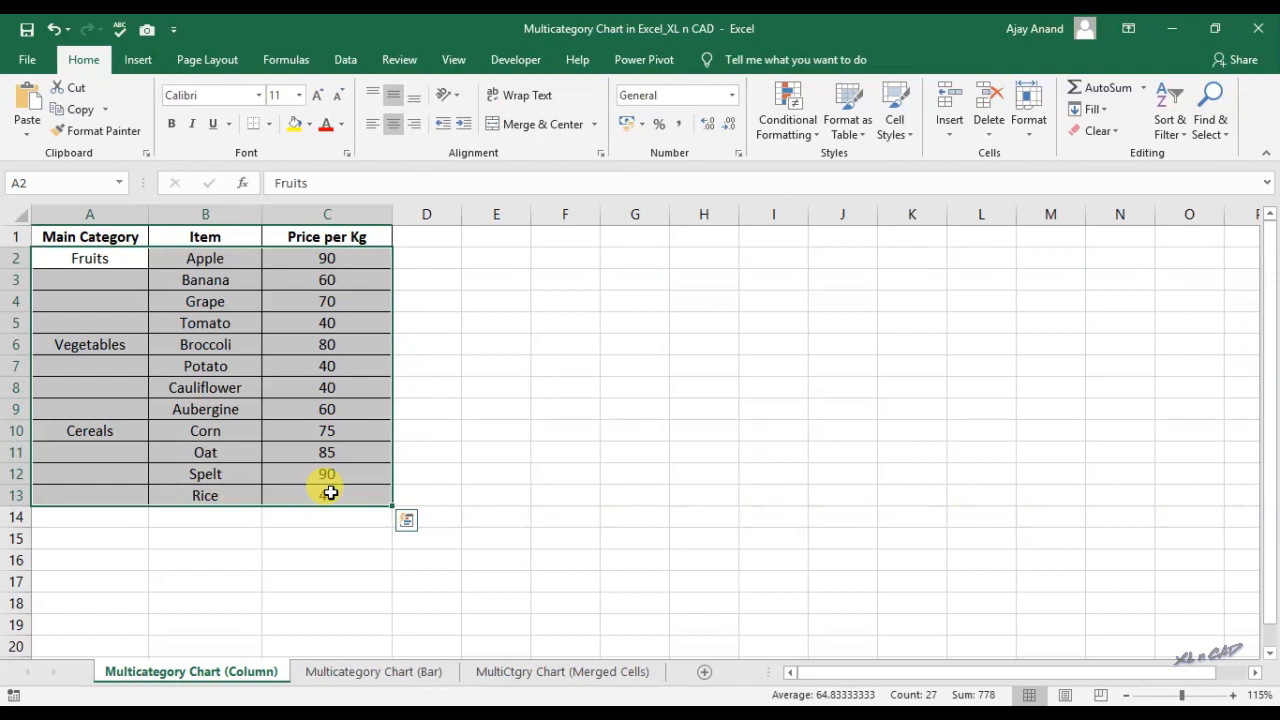
Insert a 2-D clustered column chart from A2:C13, then enlarge it and place it beside the data table
left_click(140, 60)
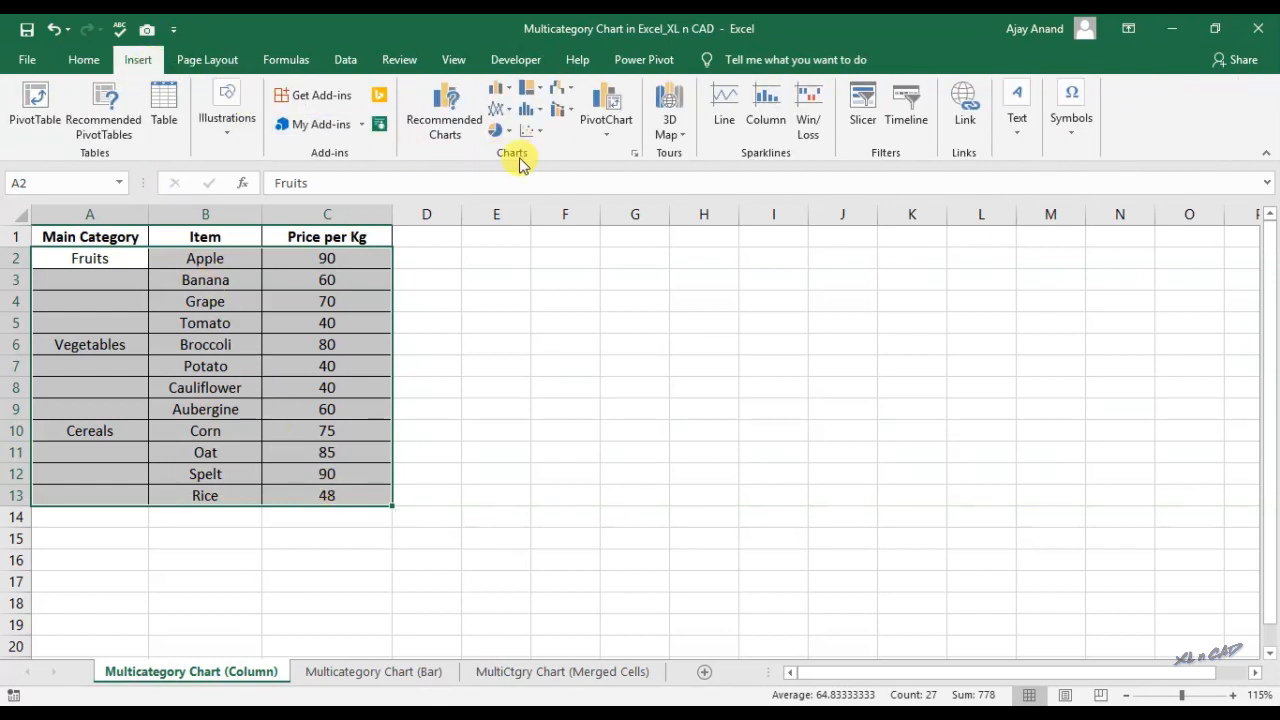
left_click(514, 95)
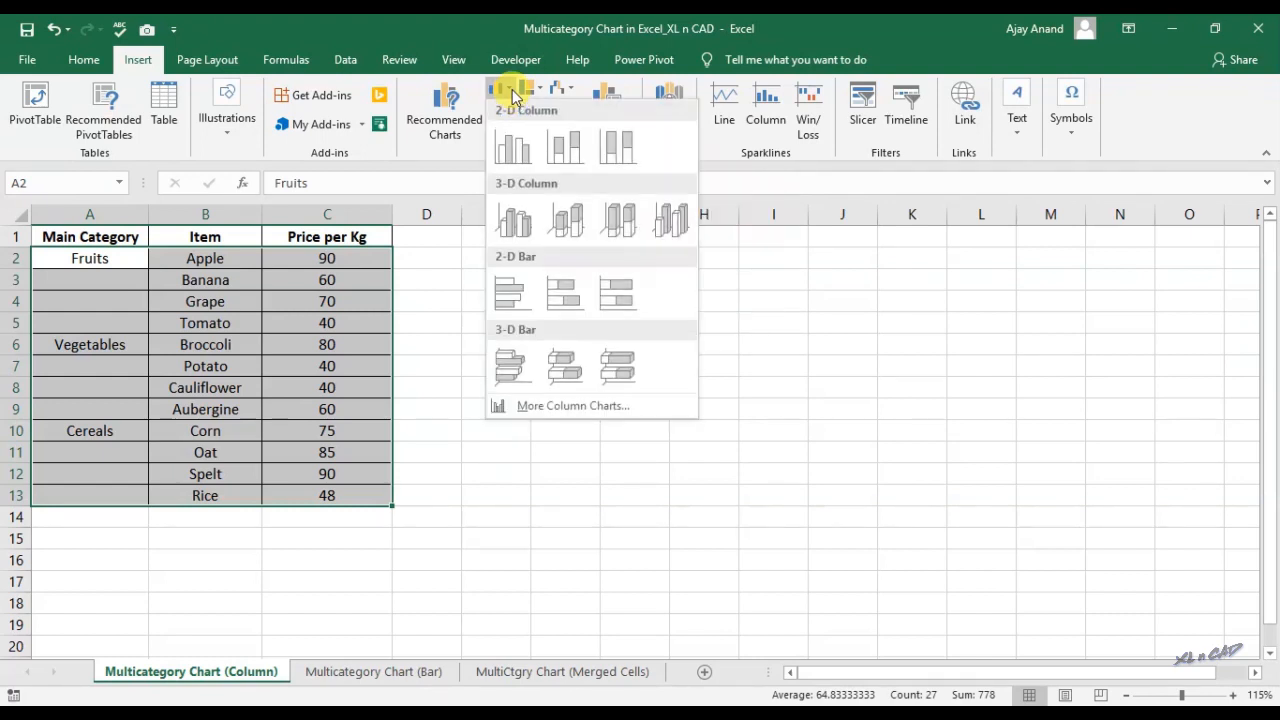
left_click(521, 150)
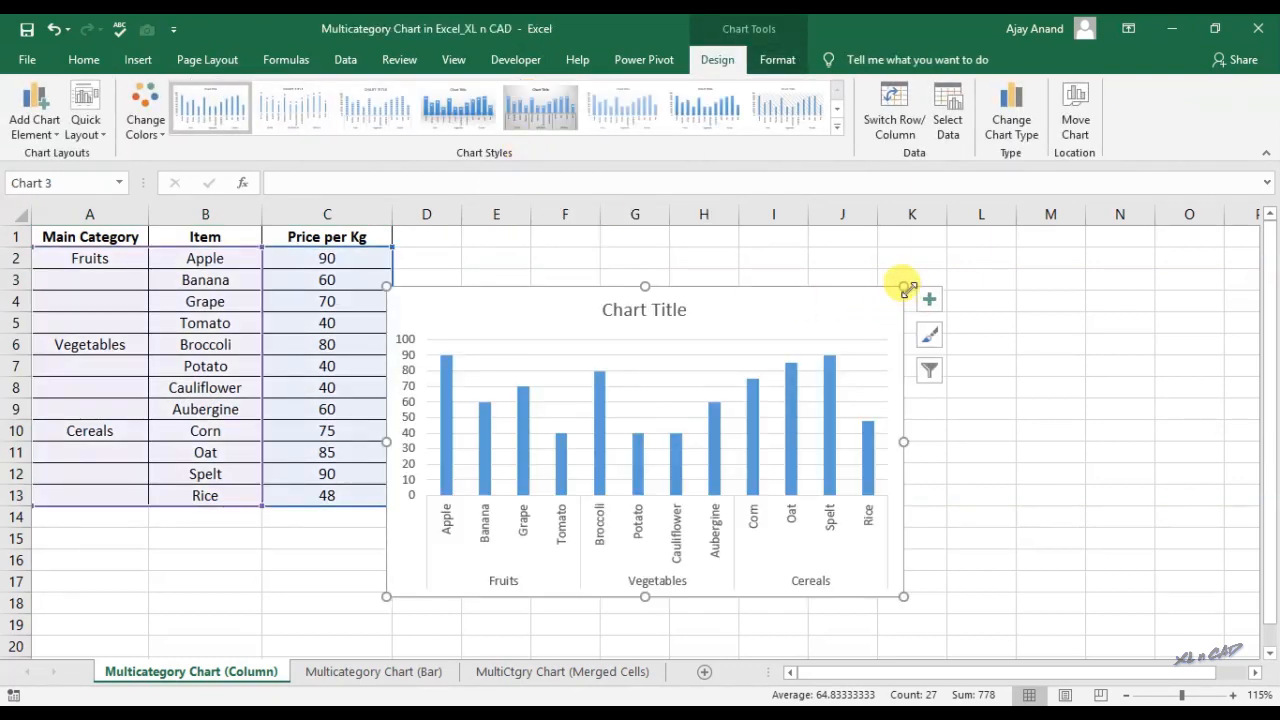
left_click_drag(904, 287, 1061, 238)
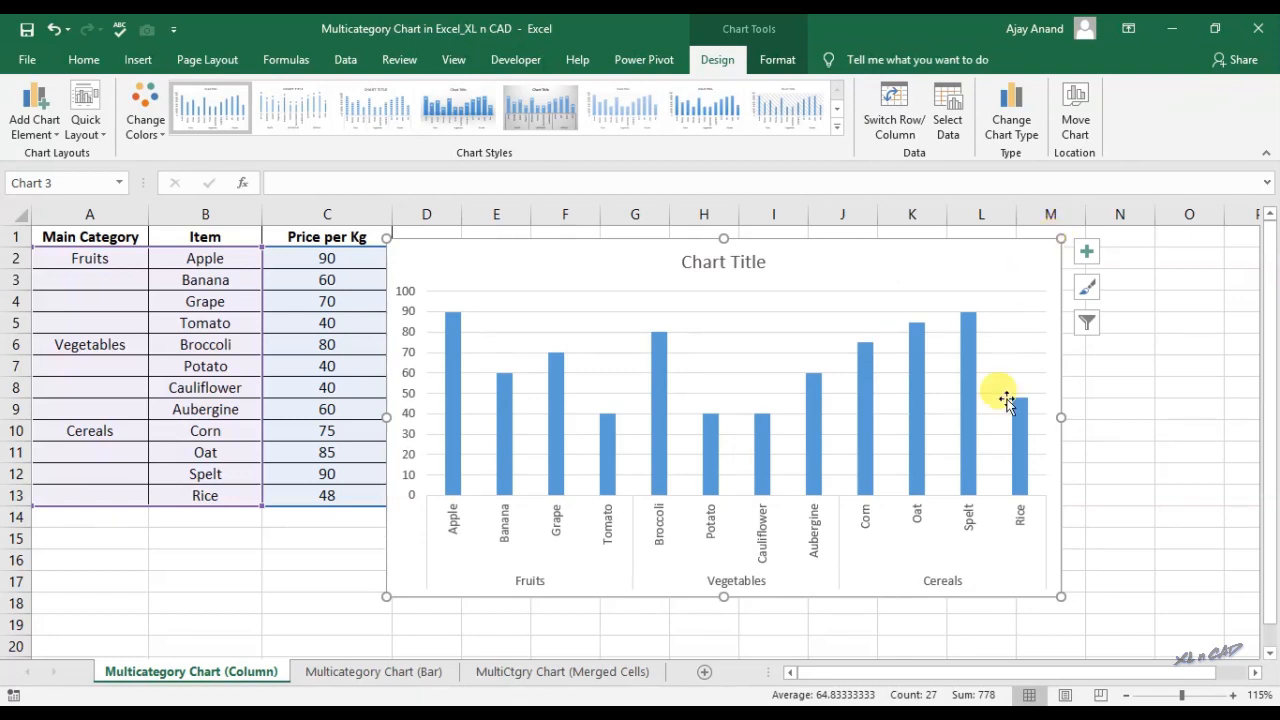
left_click_drag(844, 587, 873, 603)
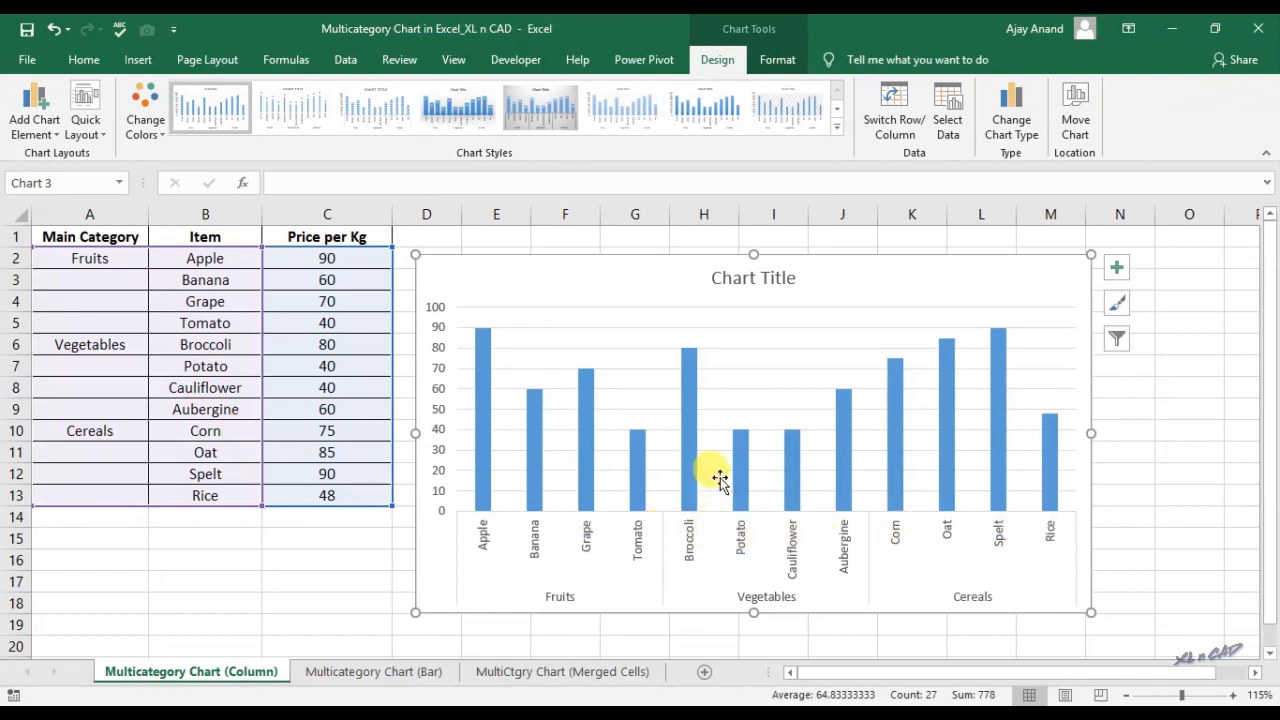
Add data labels to the price columns of the chart
left_click(479, 365)
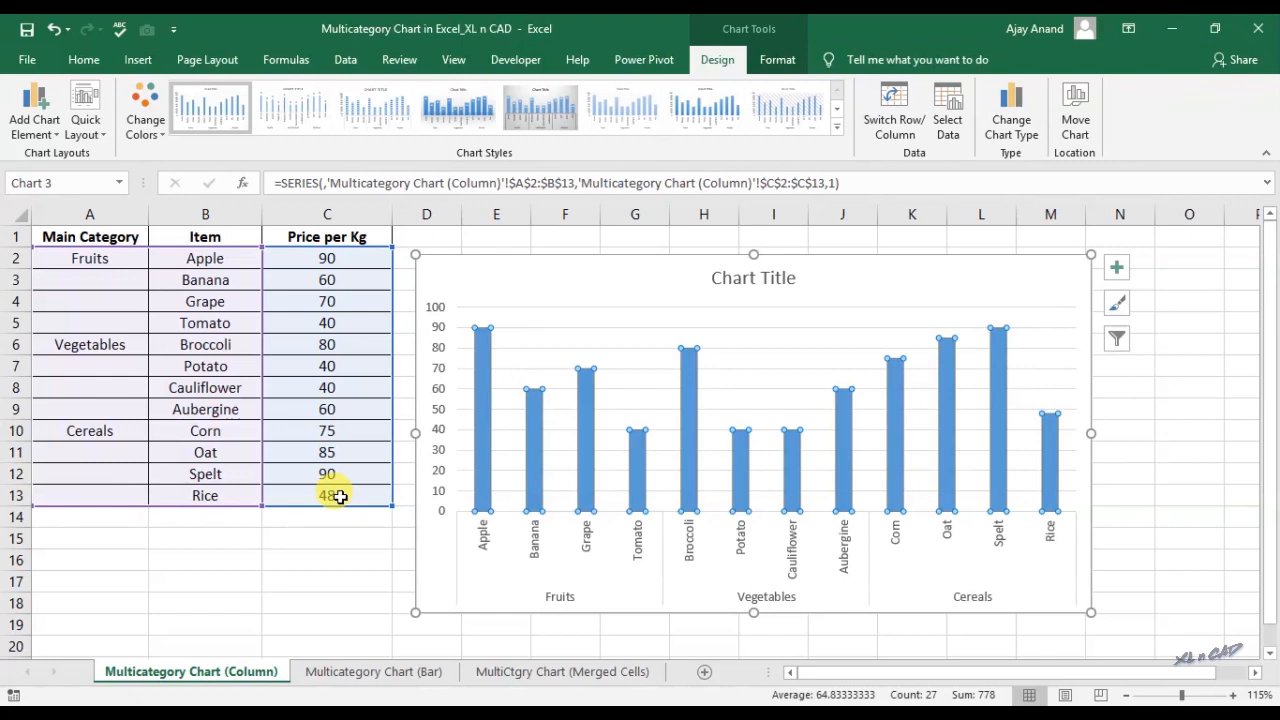
left_click(1113, 272)
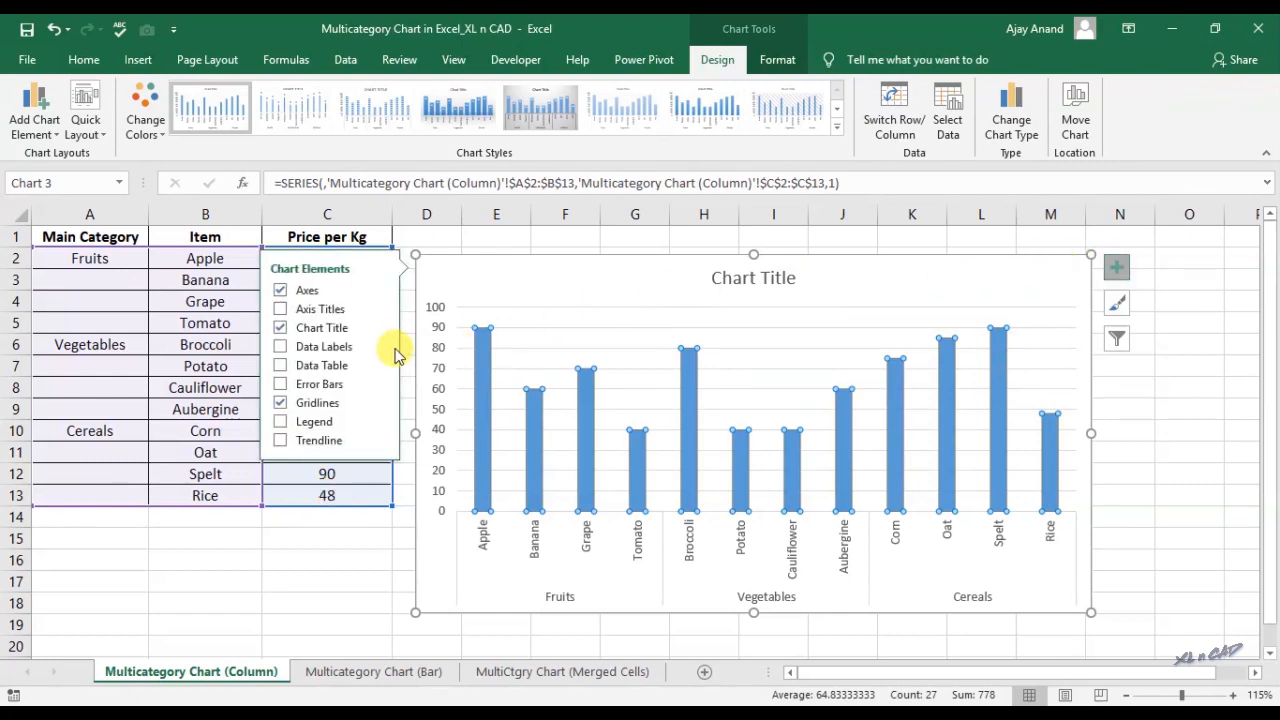
left_click(286, 352)
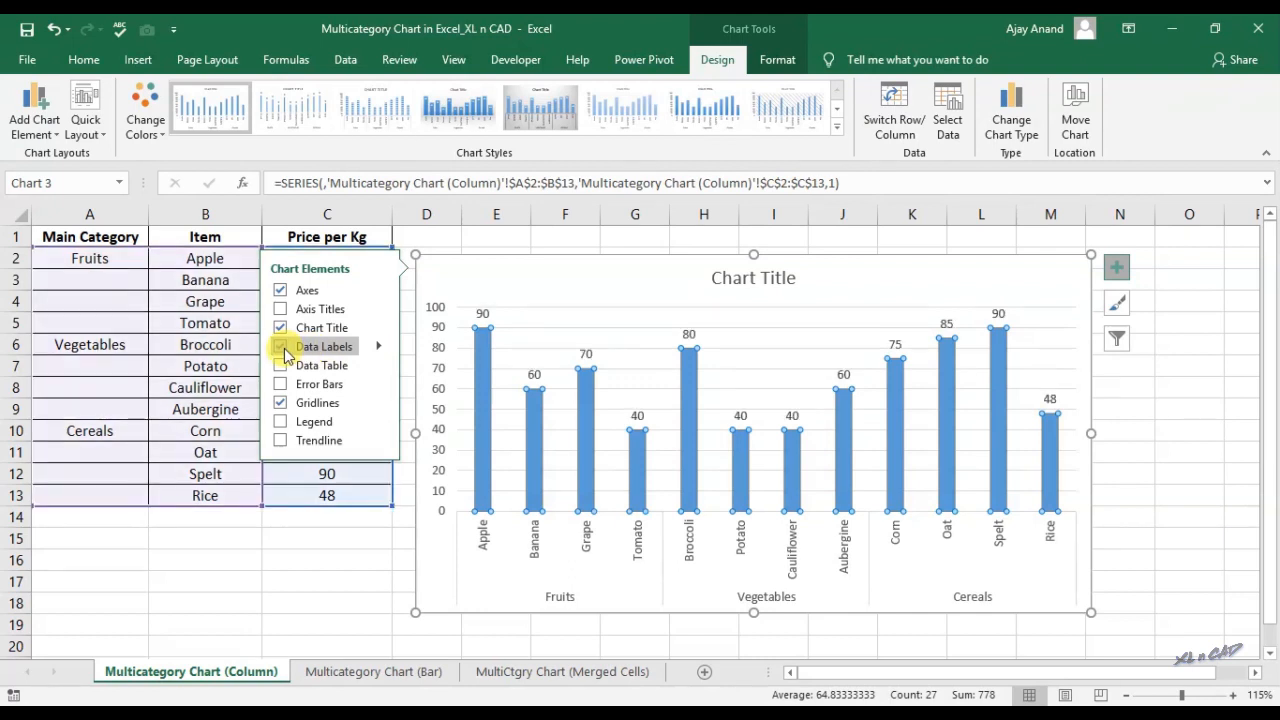
Make the column chart's data labels bold with font size 10
left_click(493, 313)
left_click(482, 313)
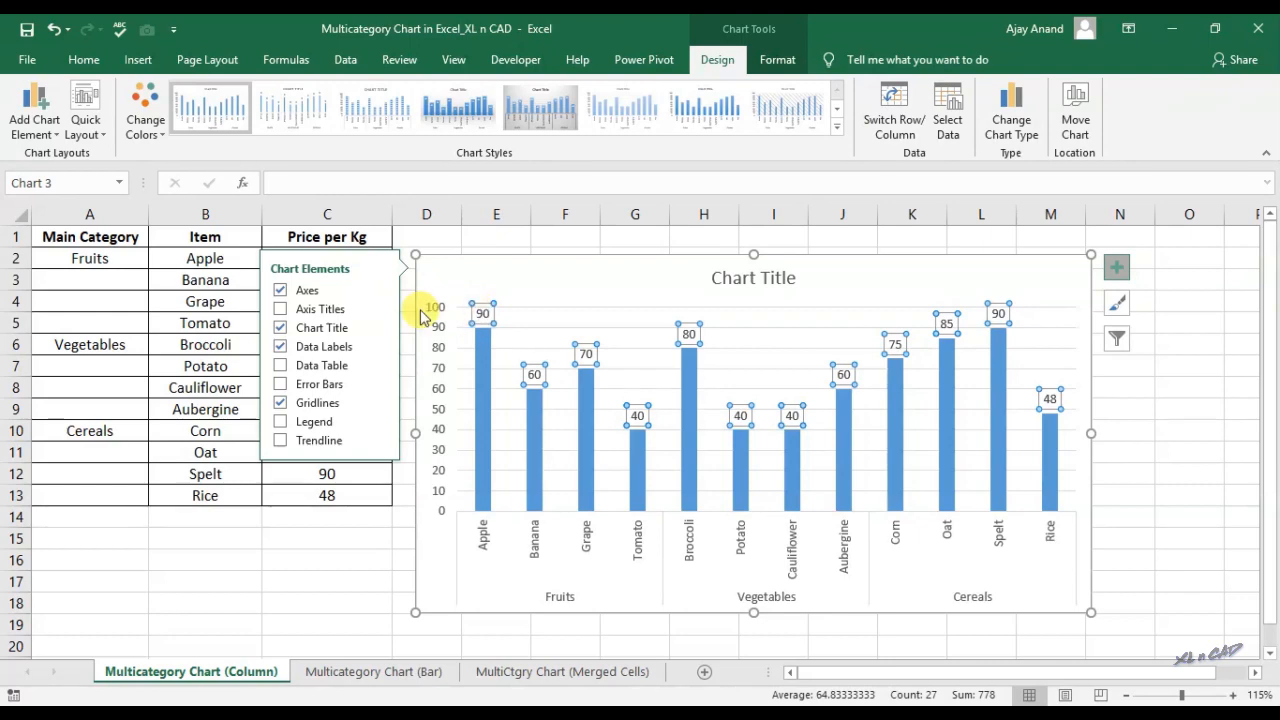
left_click(95, 64)
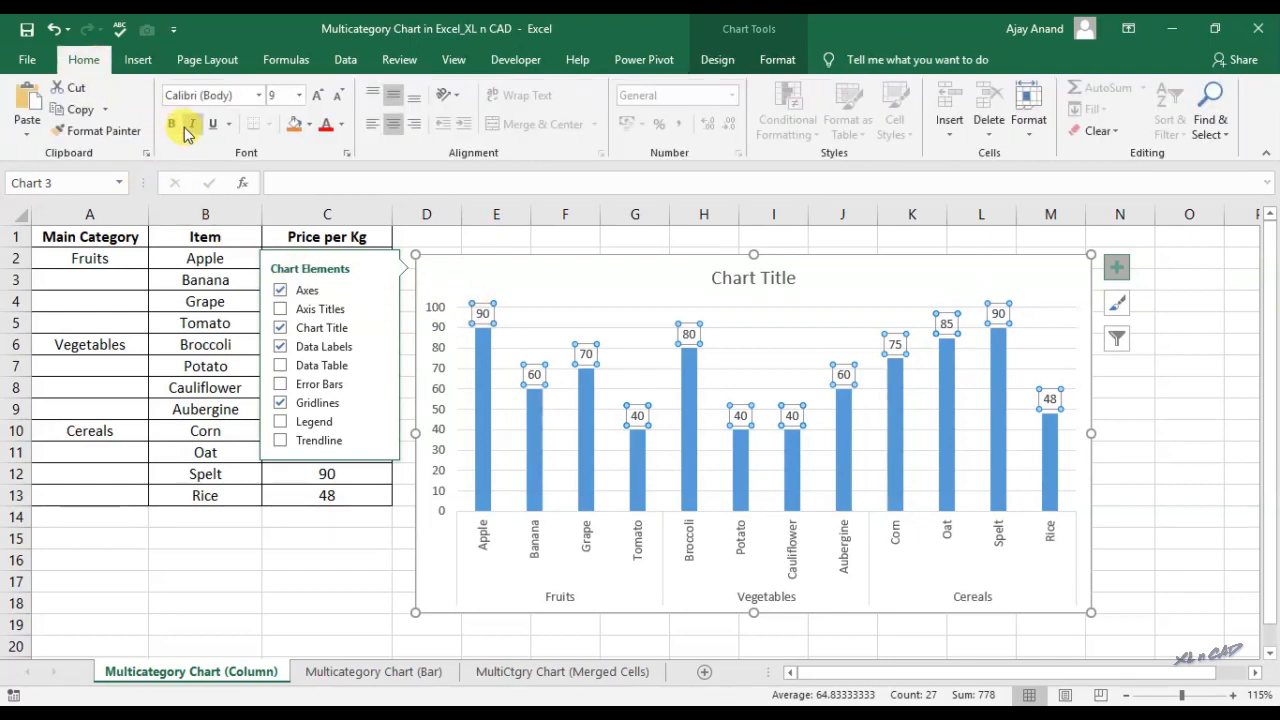
left_click(320, 100)
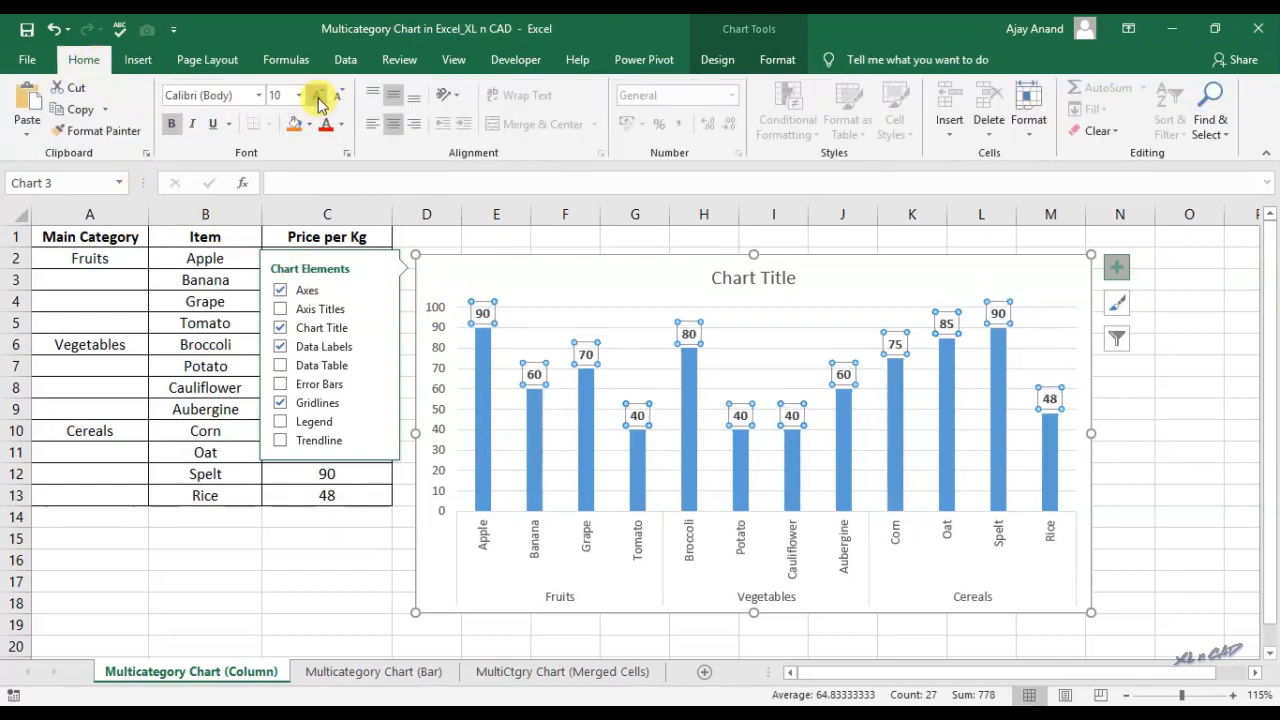
left_click(282, 588)
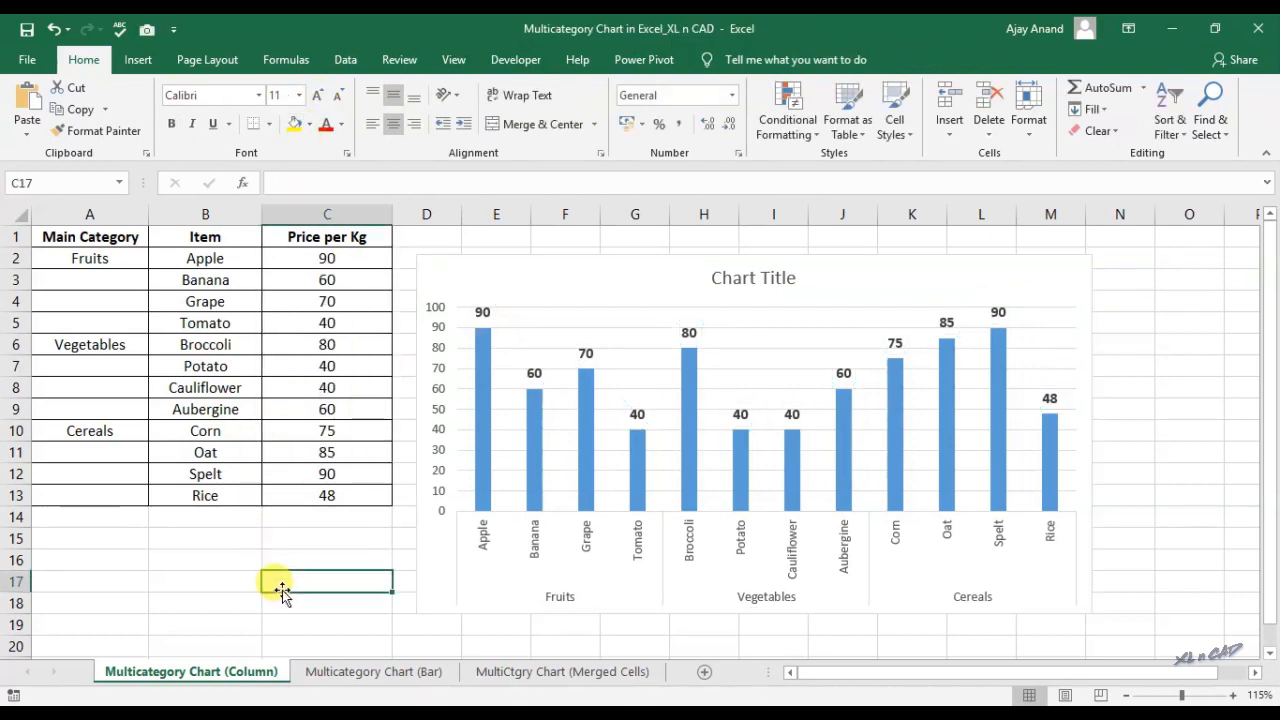
Make the column chart's category axis labels bold and italic, and increase their font size
left_click(490, 545)
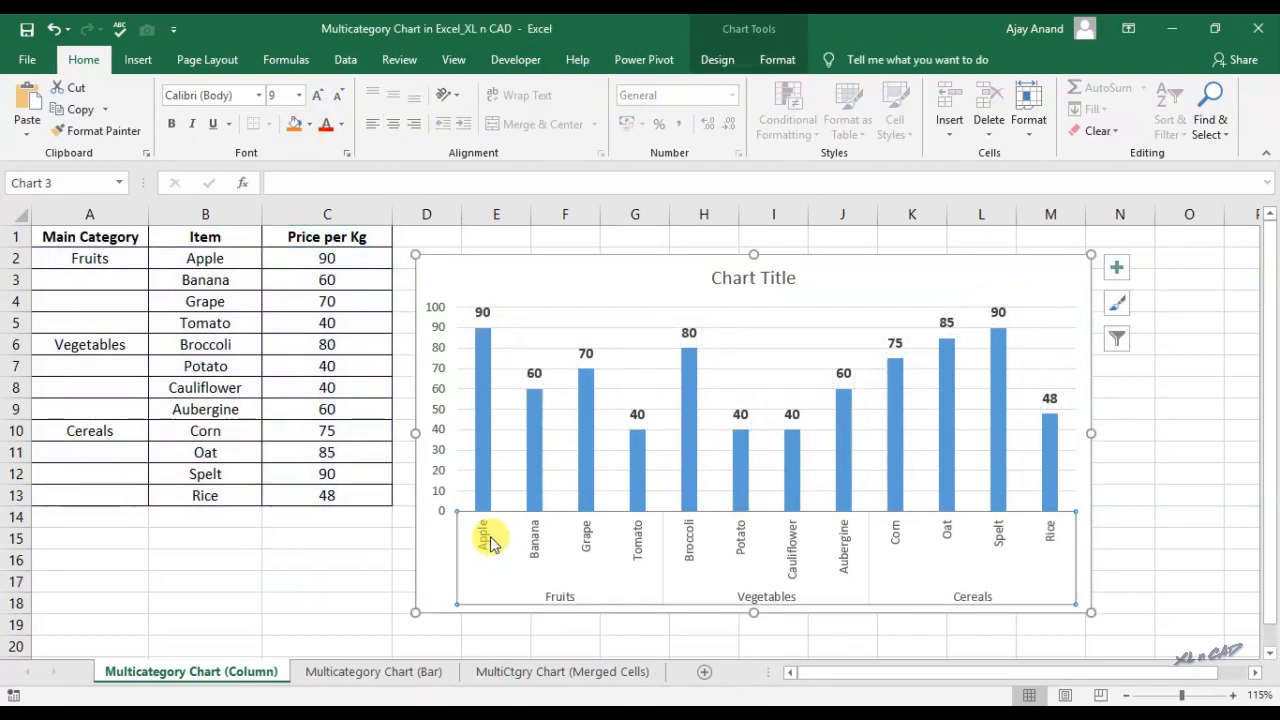
left_click(172, 124)
left_click(192, 124)
left_click(317, 95)
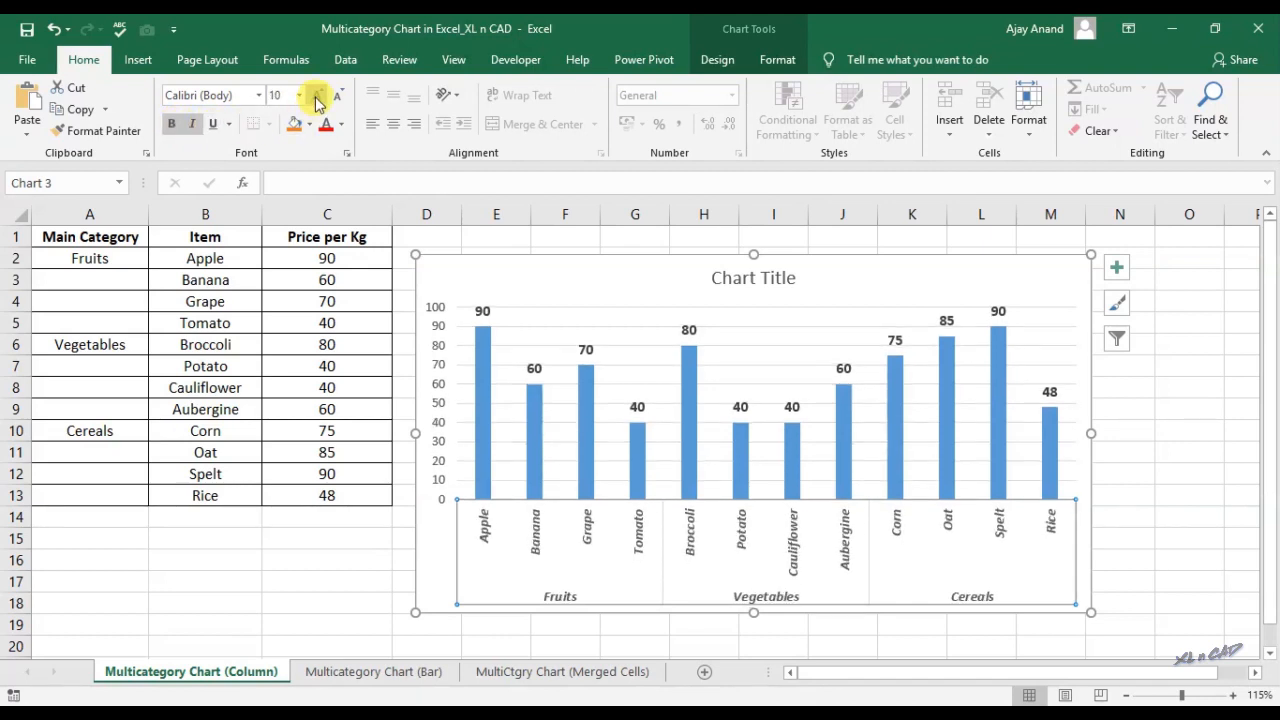
left_click(1179, 423)
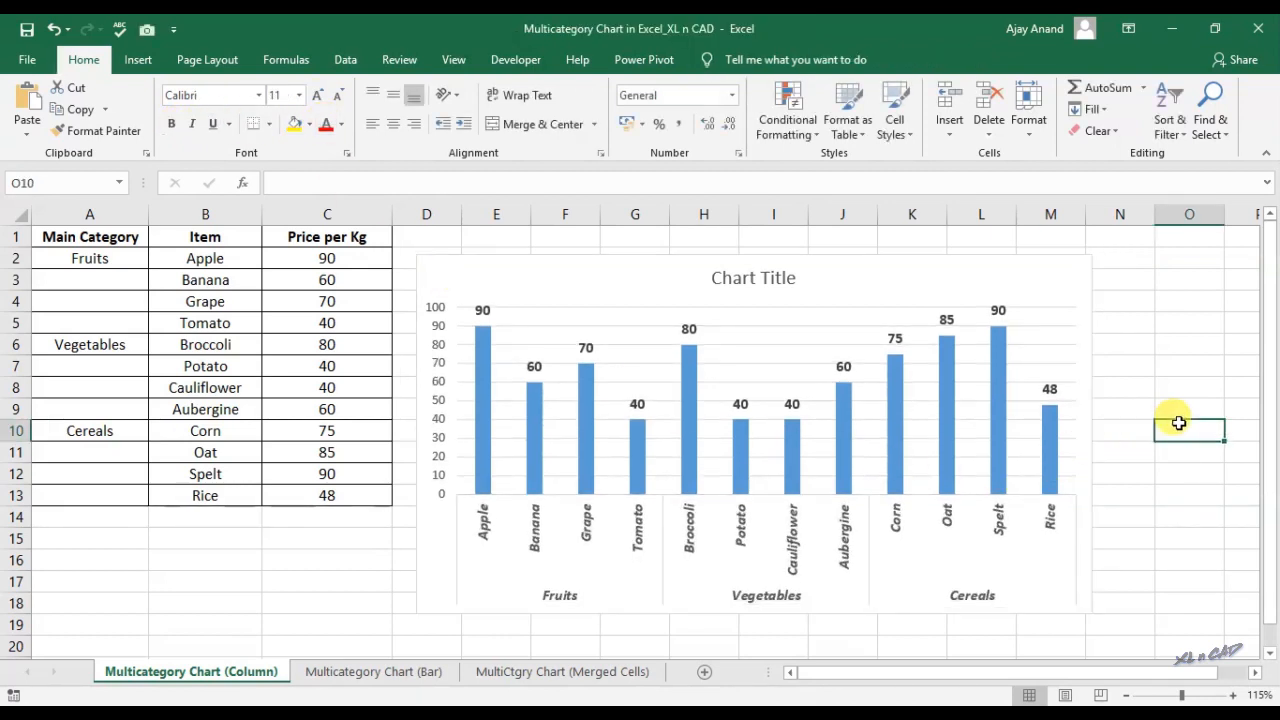
On the Multicategory Chart (Bar) sheet, insert a 2-D clustered bar chart from A2:C13
left_click(370, 672)
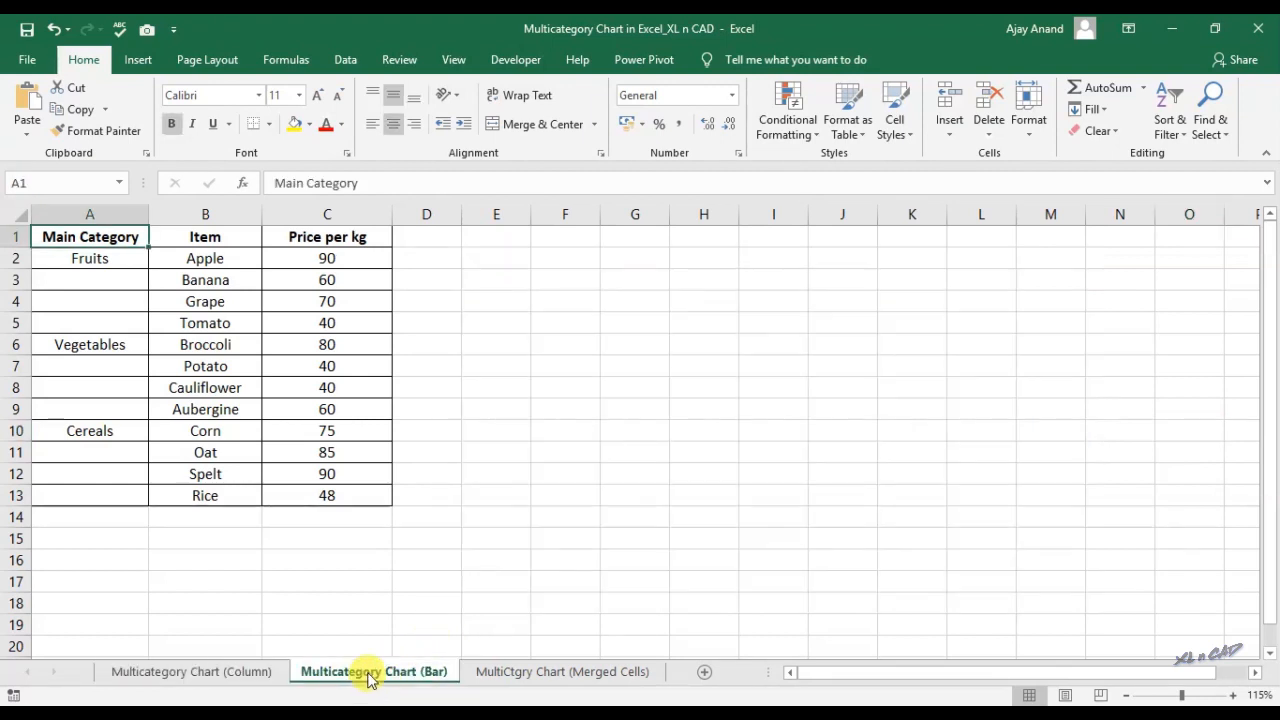
left_click_drag(120, 258, 352, 496)
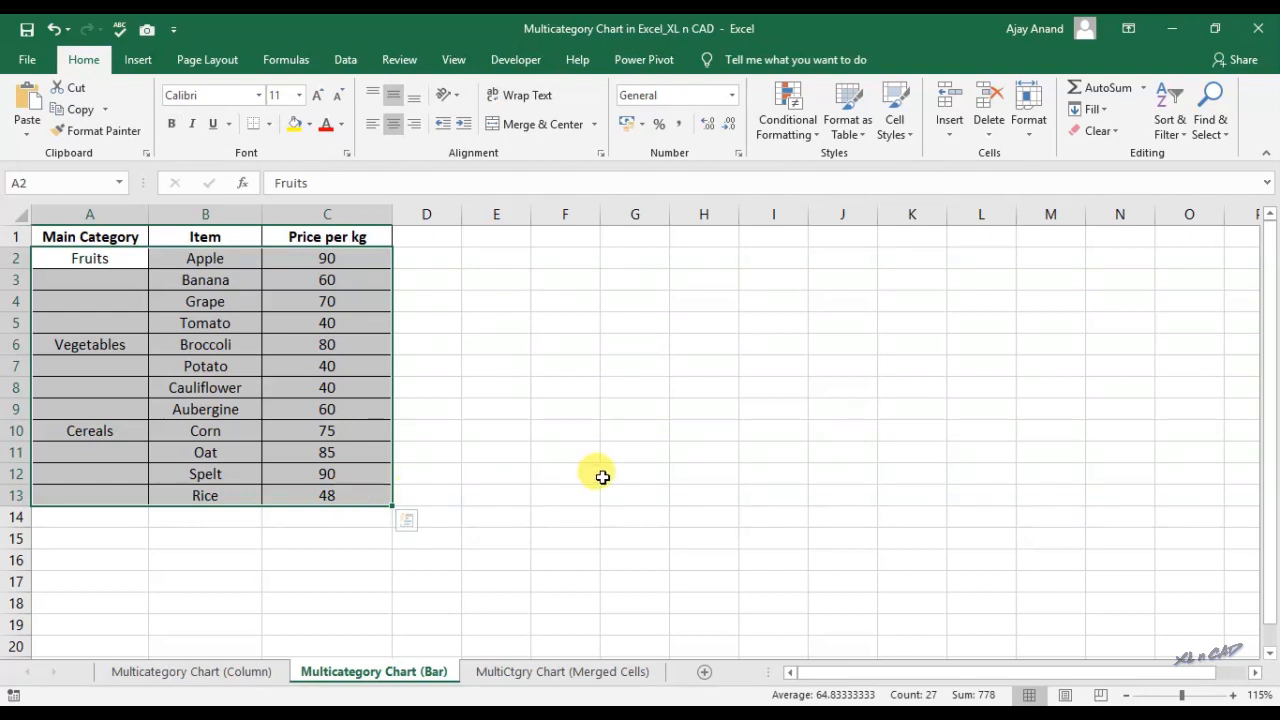
left_click(152, 64)
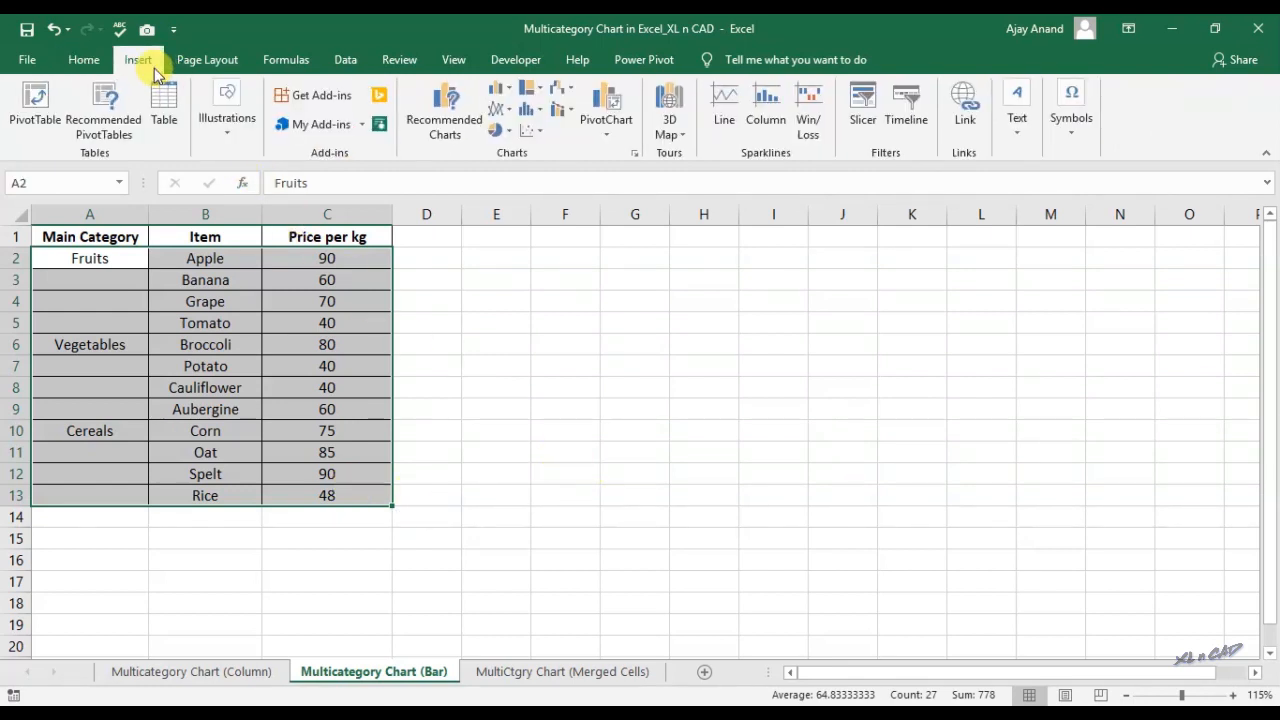
left_click(508, 92)
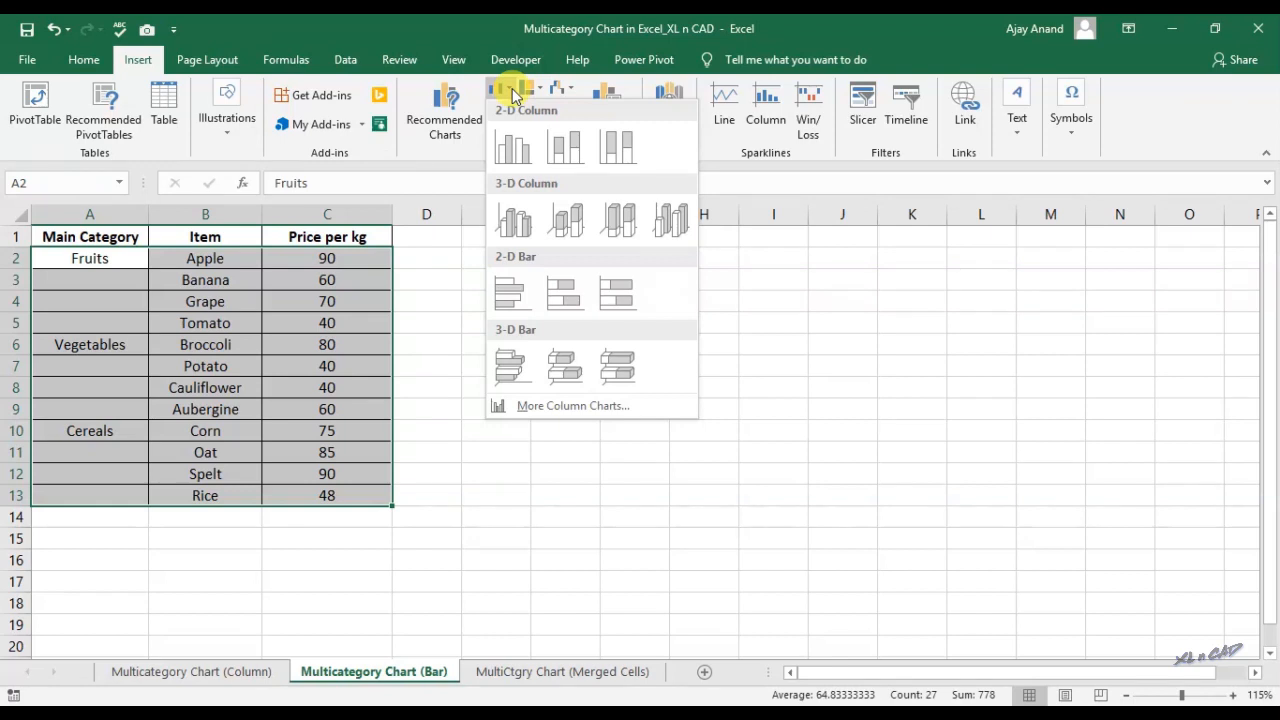
left_click(517, 301)
Move the bar chart beside the data table and enlarge it to span about columns D to M, down to row 19
left_click_drag(734, 309, 775, 300)
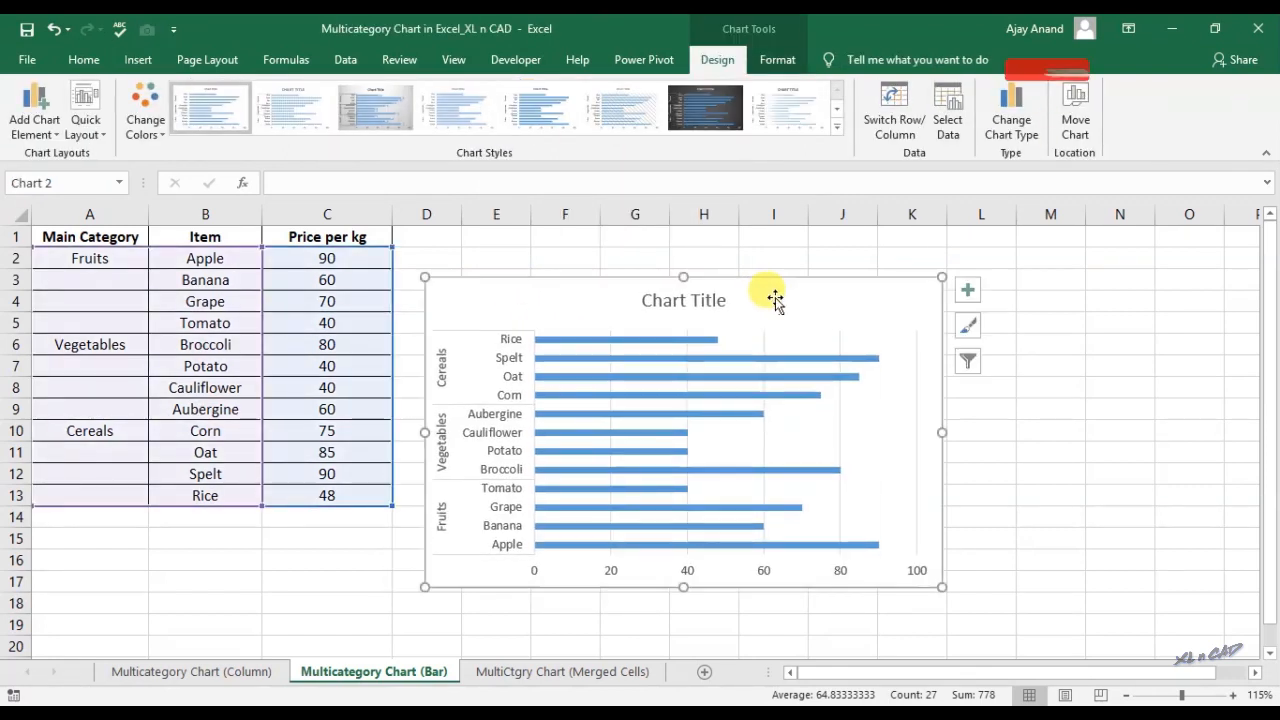
left_click_drag(942, 277, 1032, 238)
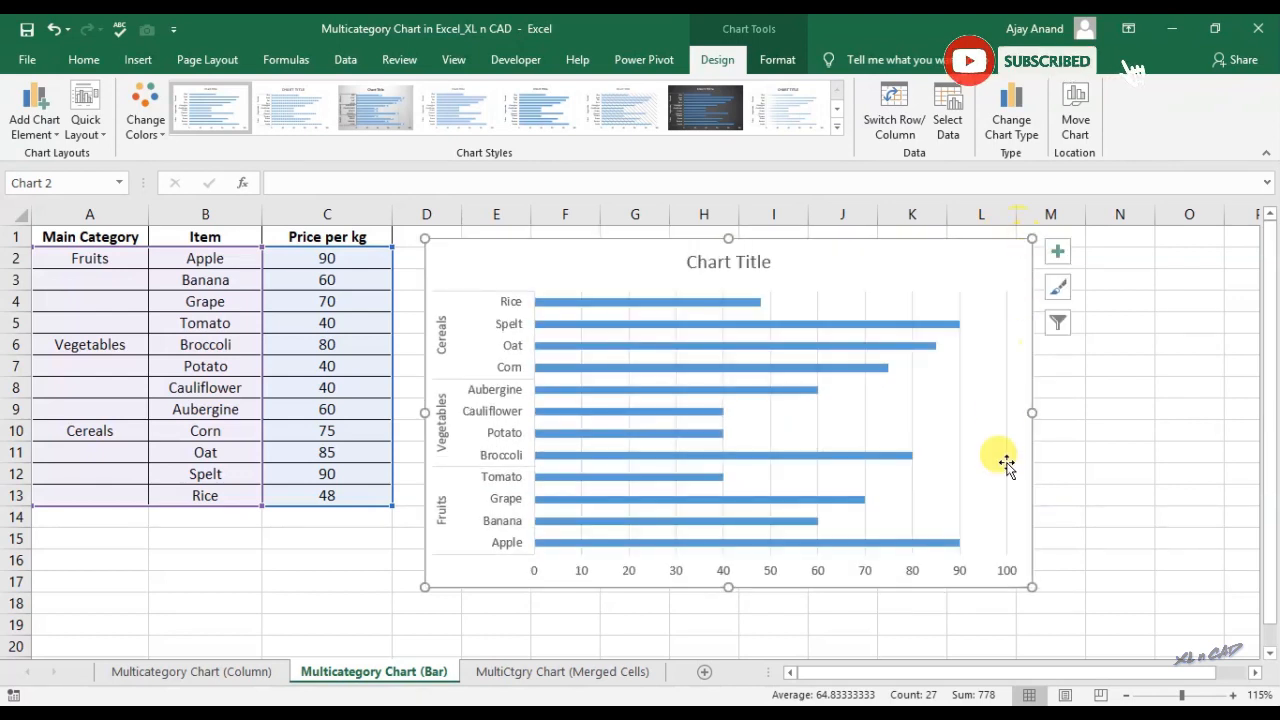
left_click_drag(1032, 587, 1082, 626)
Narrow the bar chart's plot area from its category axis side to leave more room for the labels
left_click(495, 432)
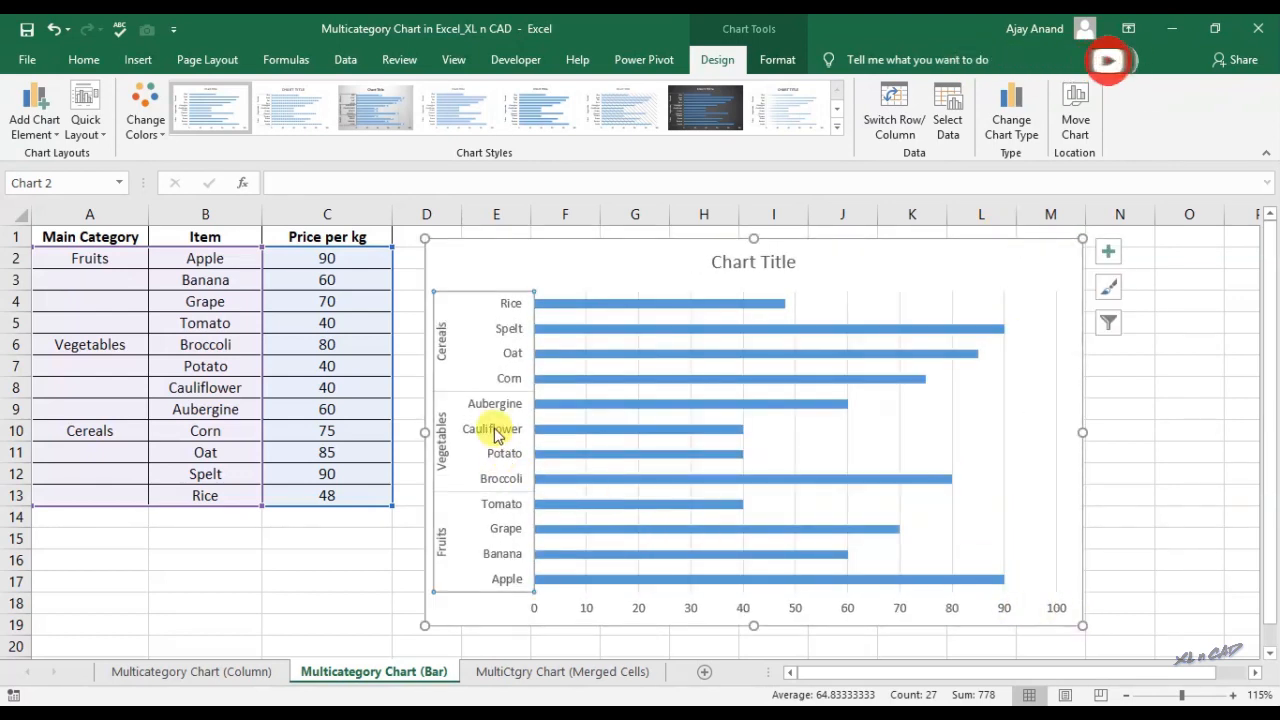
left_click(665, 421)
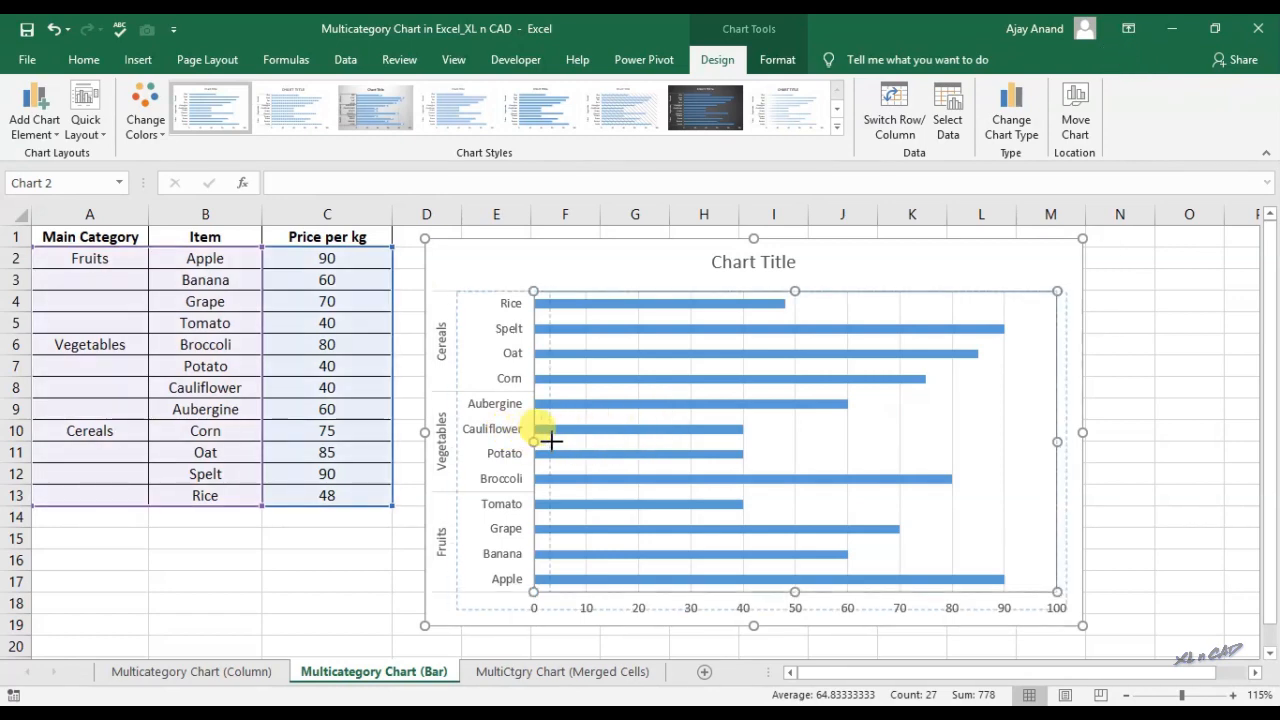
left_click_drag(552, 441, 572, 438)
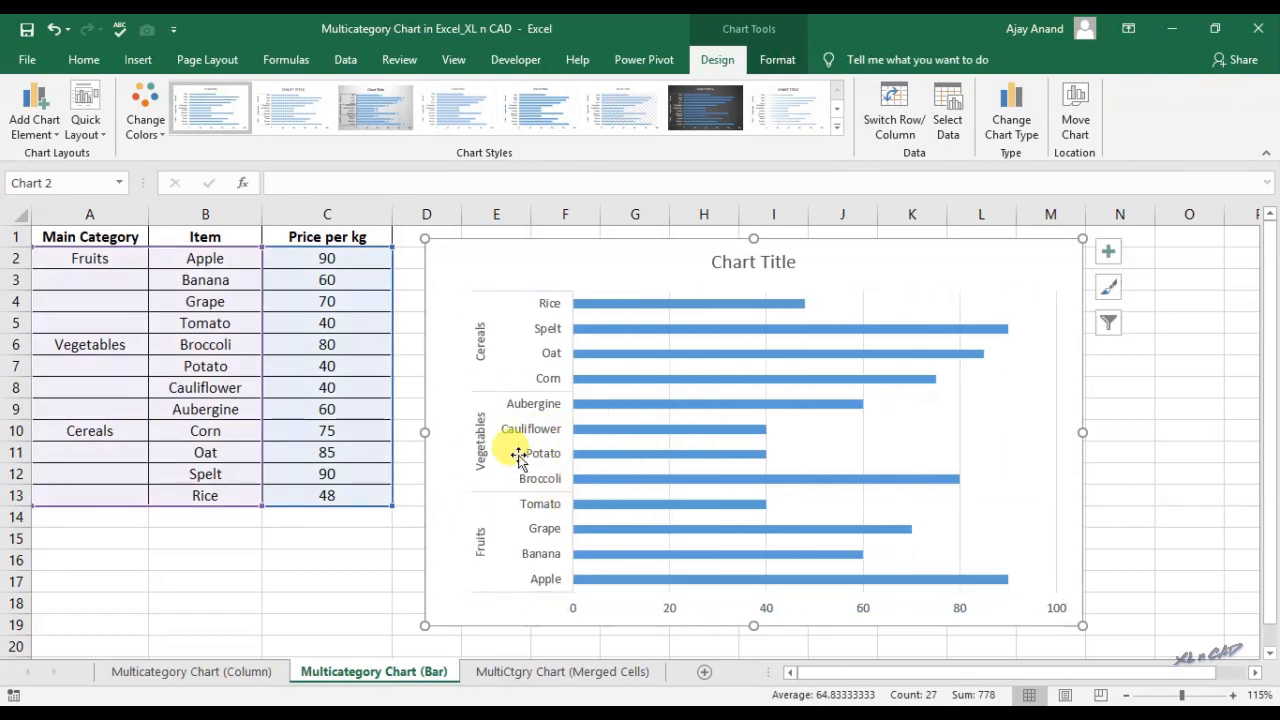
Format the bar chart's category axis labels as bold, italic and font size 10
left_click(482, 440)
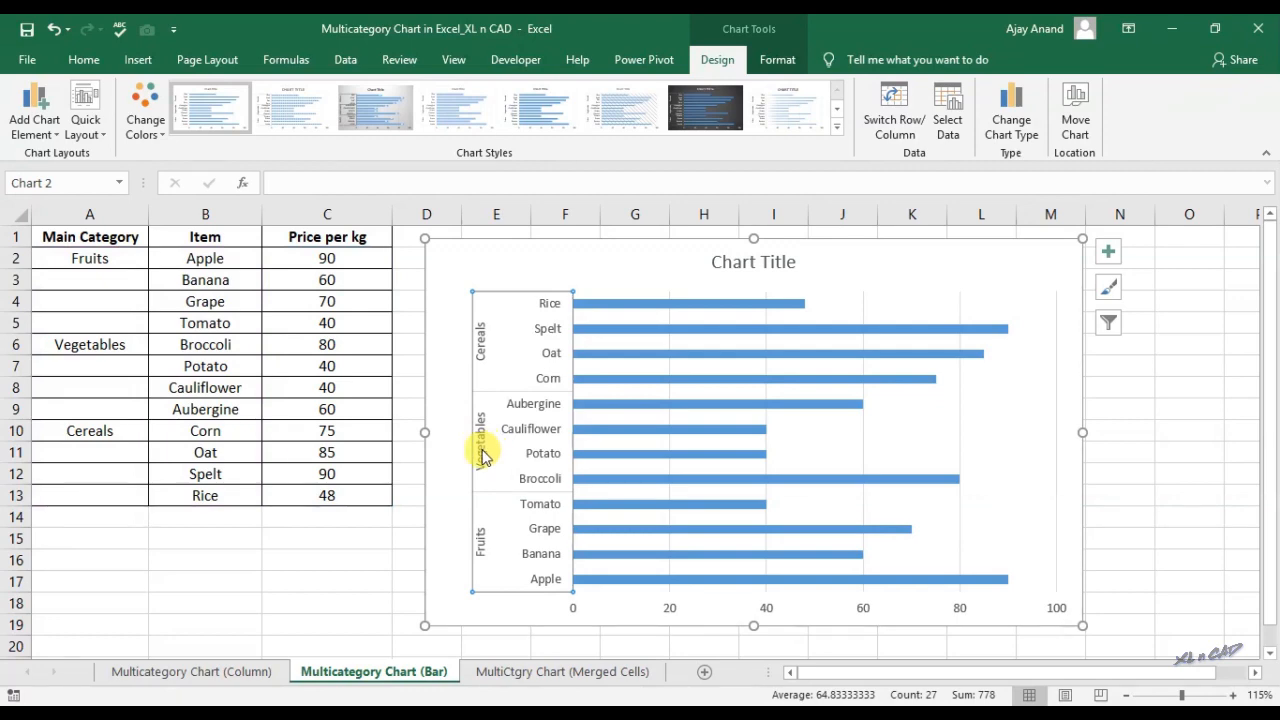
left_click(84, 59)
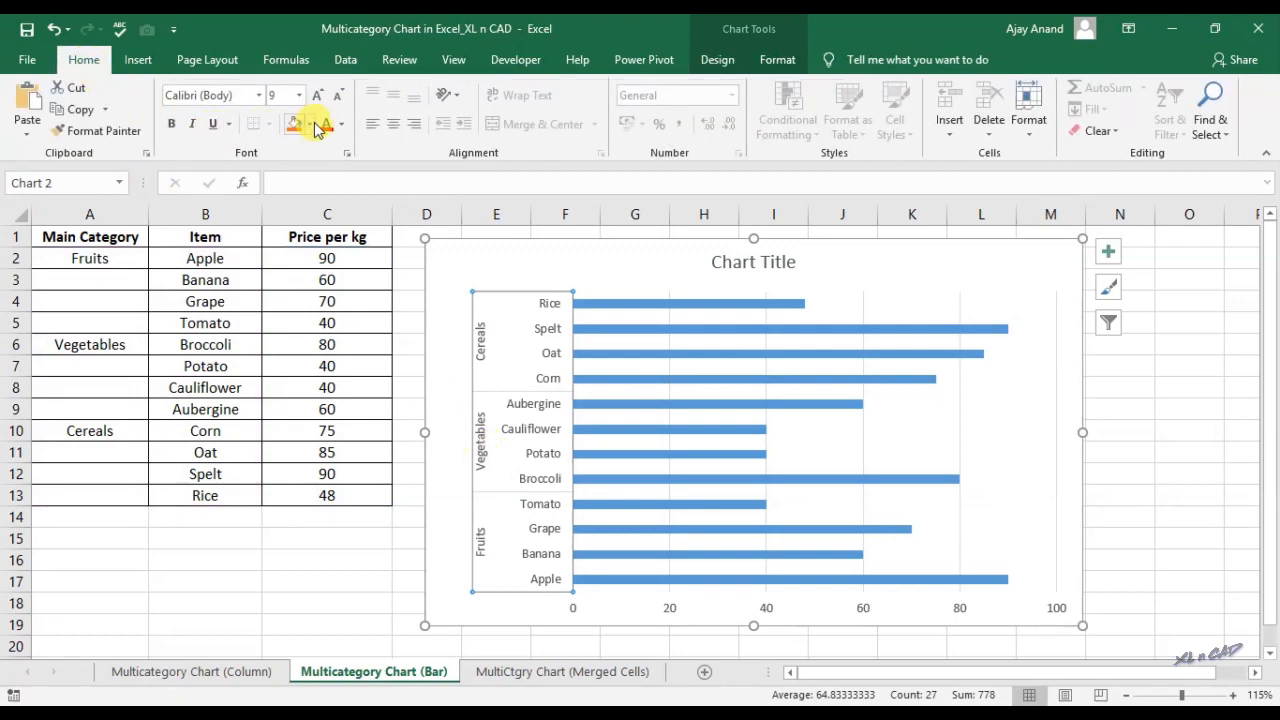
left_click(318, 95)
left_click(171, 123)
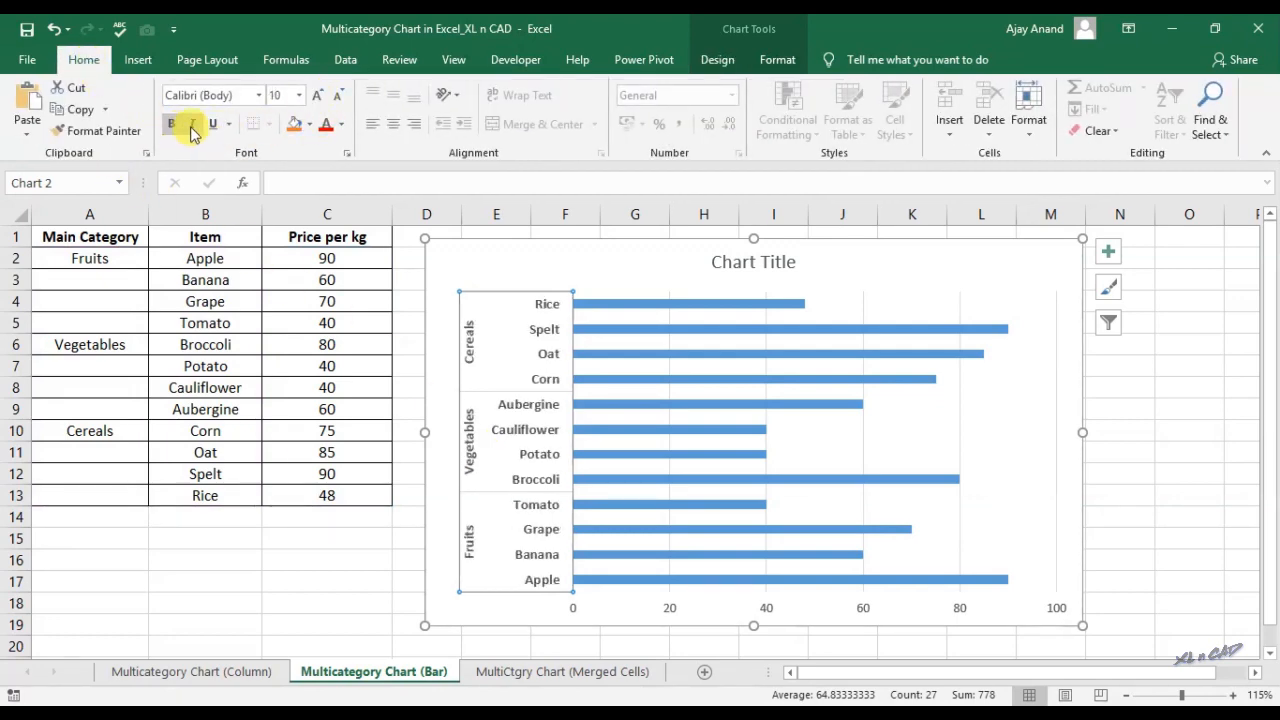
left_click(192, 123)
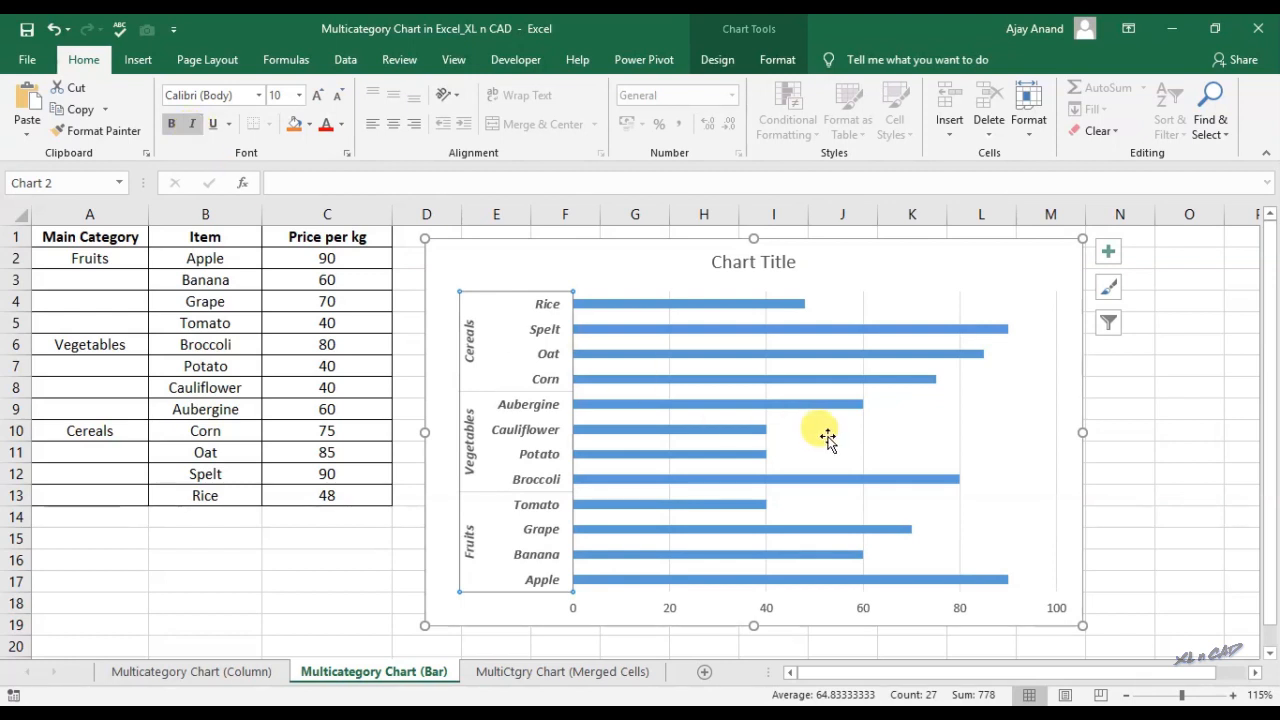
Add data labels to the bars of the bar chart
left_click(745, 332)
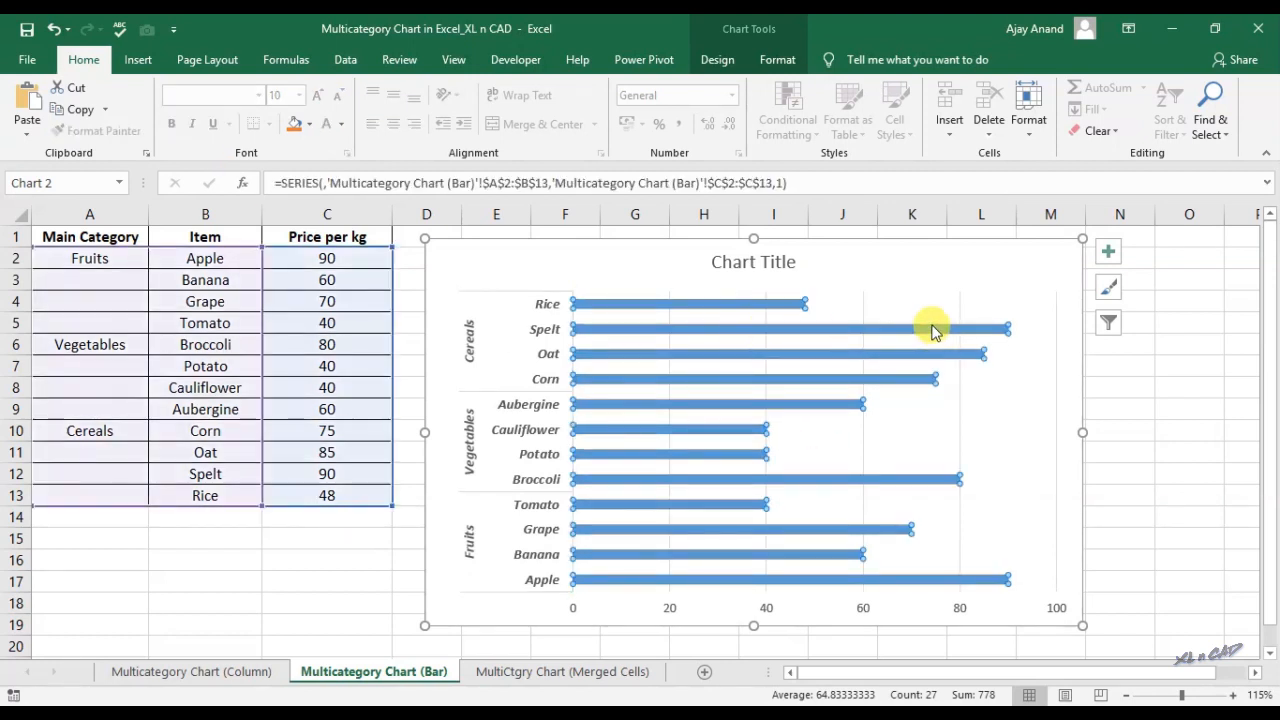
left_click(1102, 252)
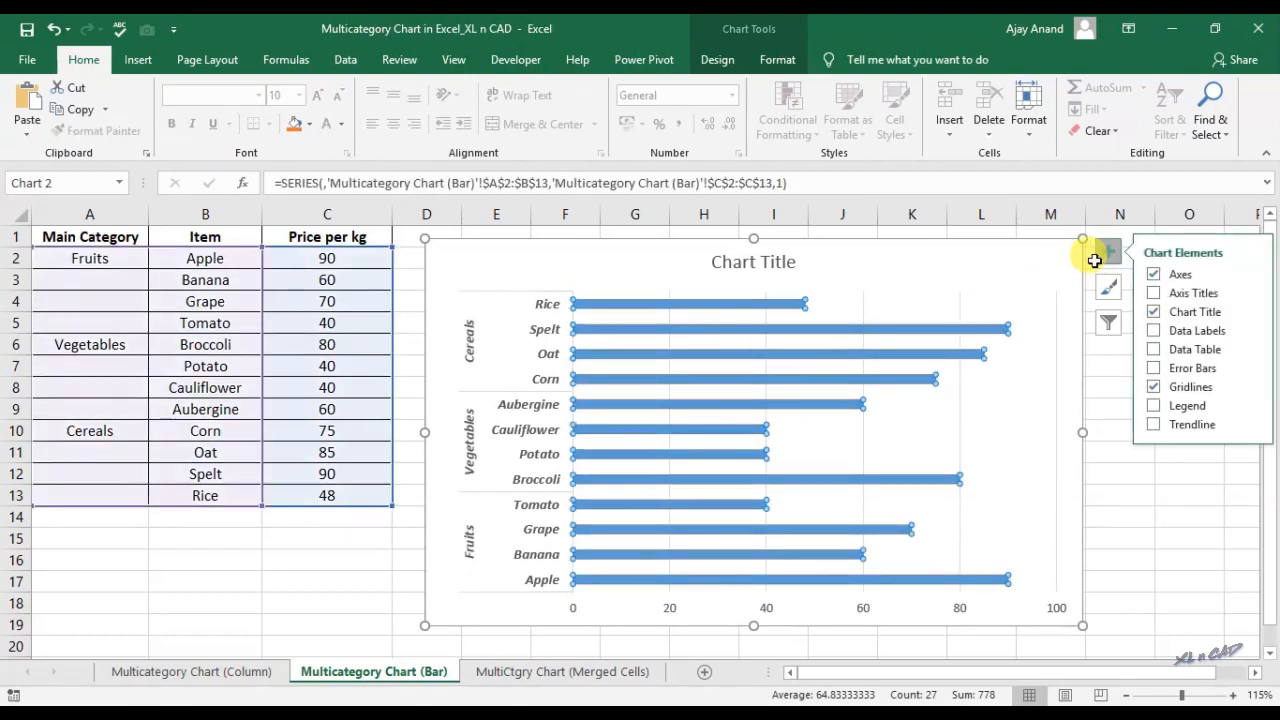
left_click(1155, 332)
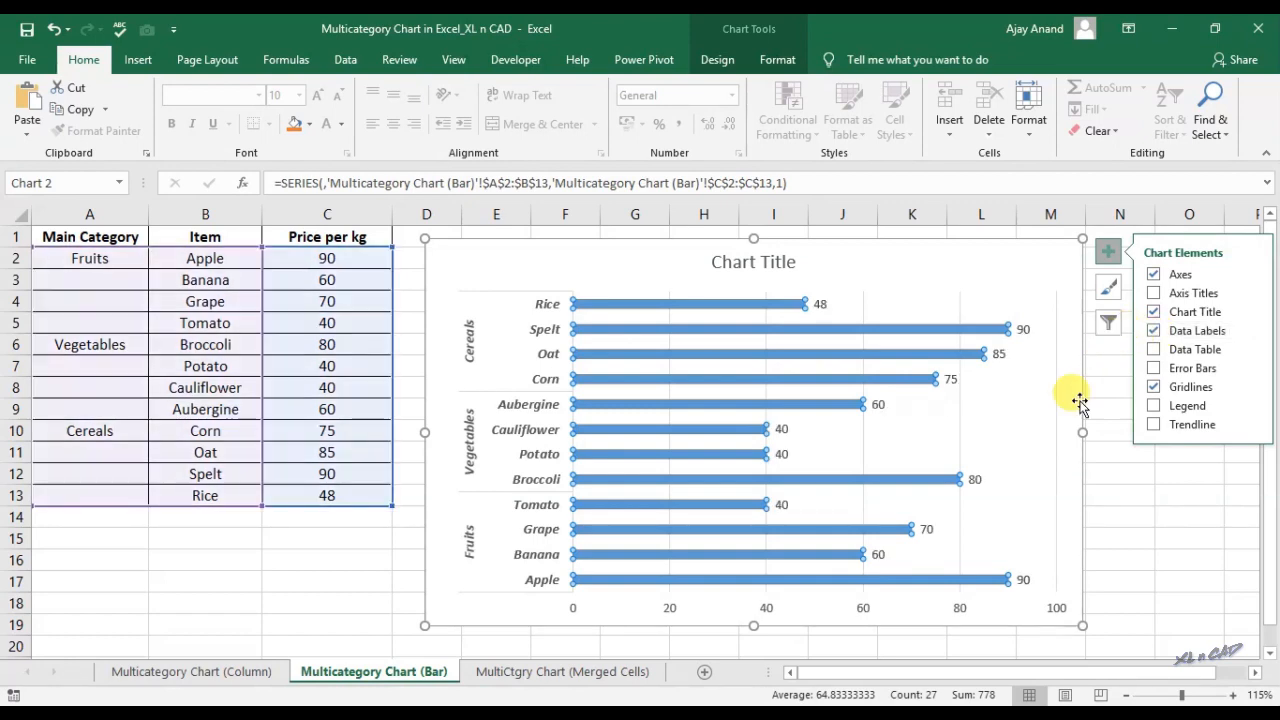
left_click(1136, 490)
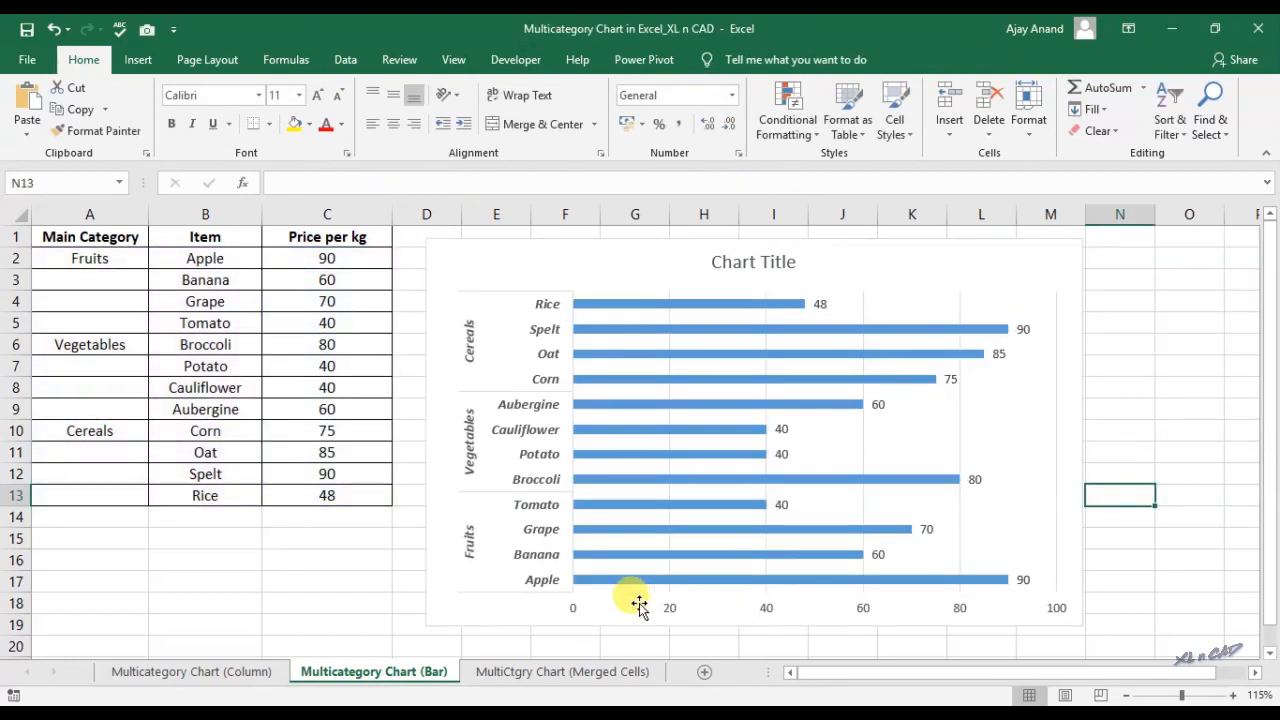
Set the bar chart's vertical category axis to show its categories in reverse order
left_click(460, 536)
right_click(471, 525)
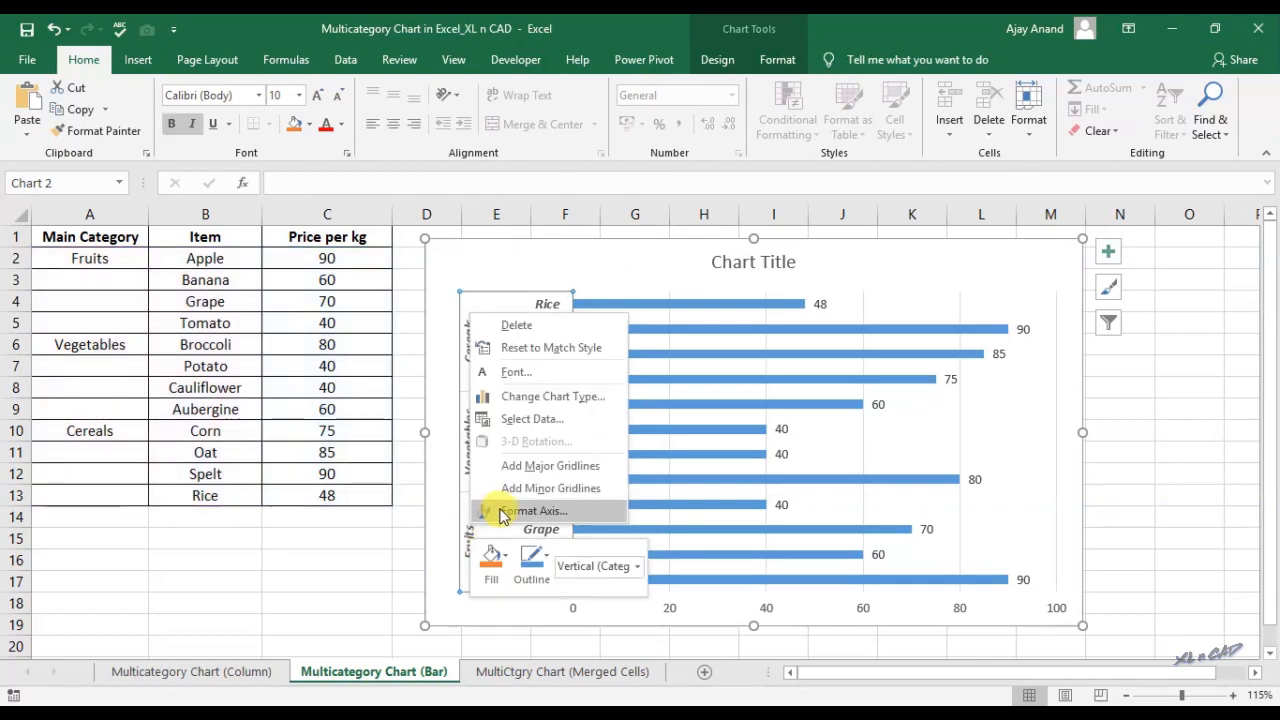
left_click(510, 511)
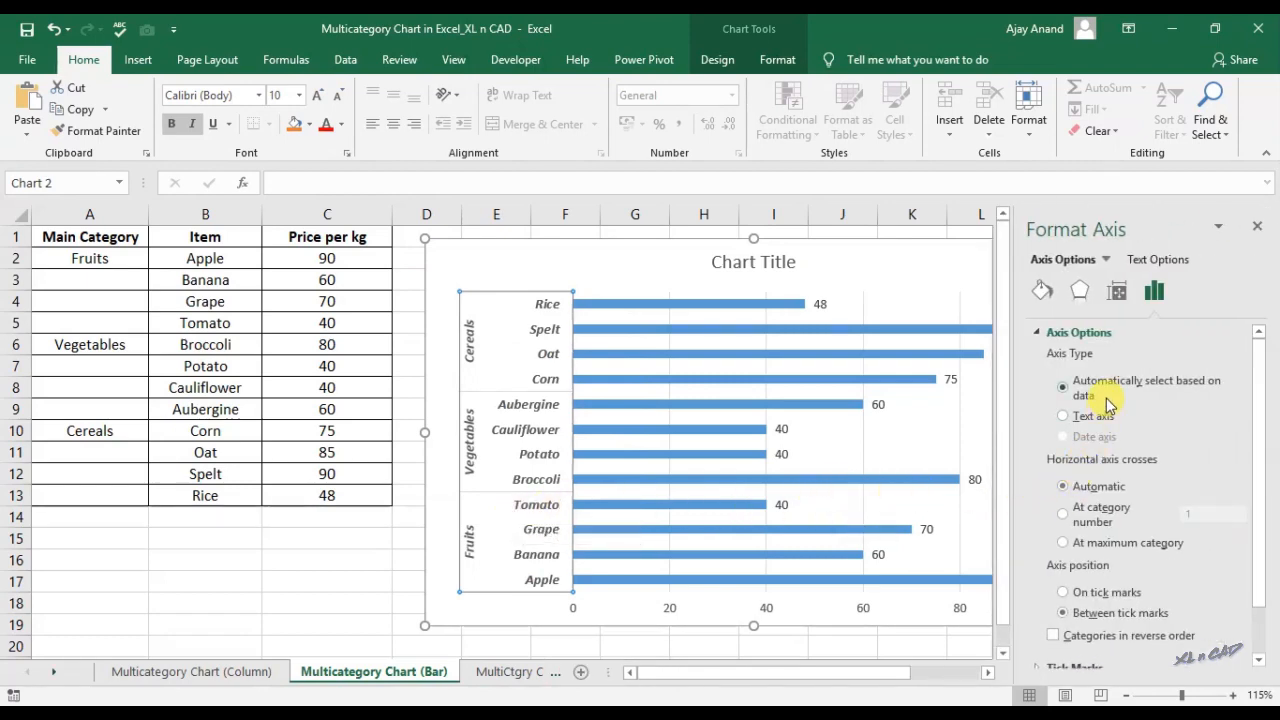
left_click(1053, 638)
left_click(666, 603)
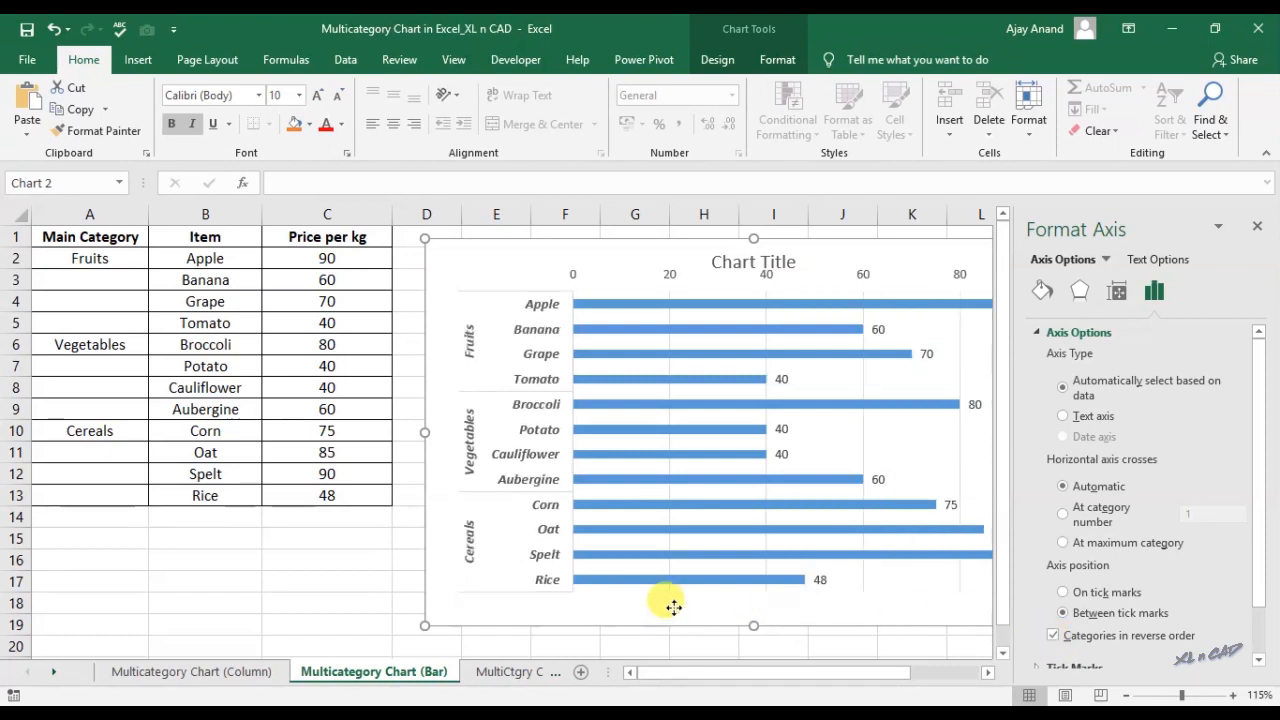
Add a row 14 to the table with main category Dried Fruits, item Cashew and price 200
left_click(313, 598)
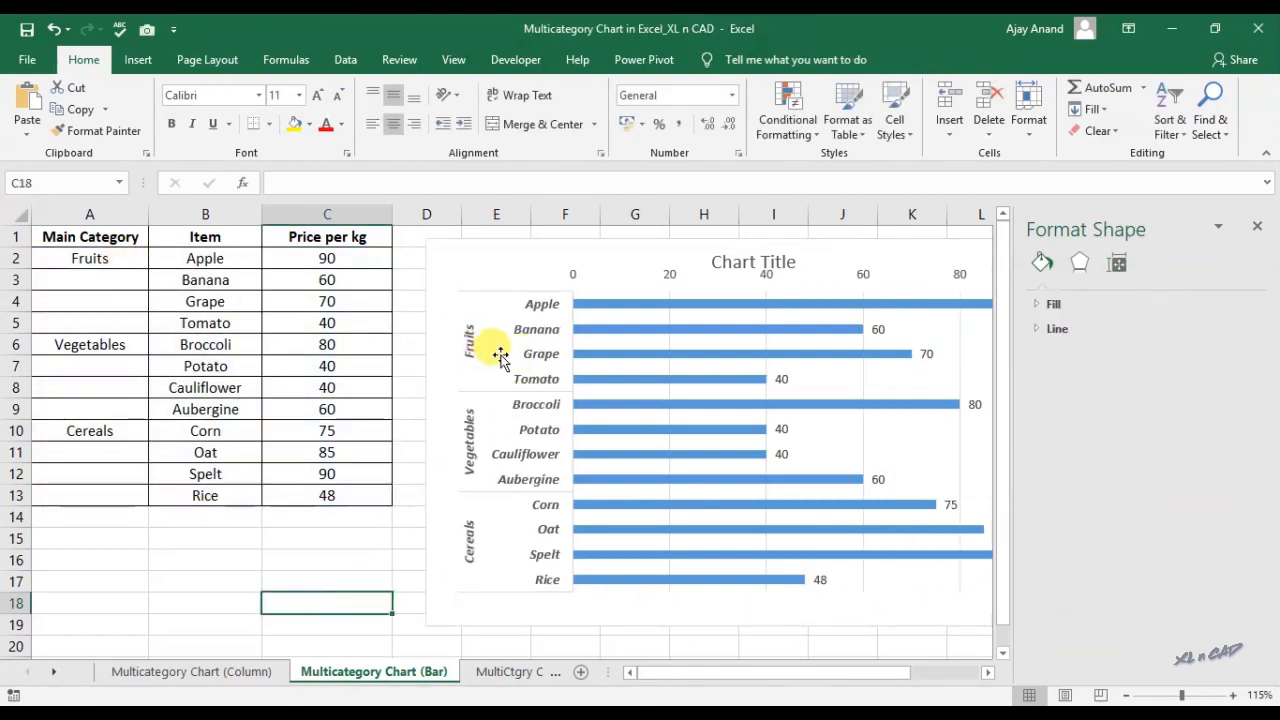
left_click(101, 515)
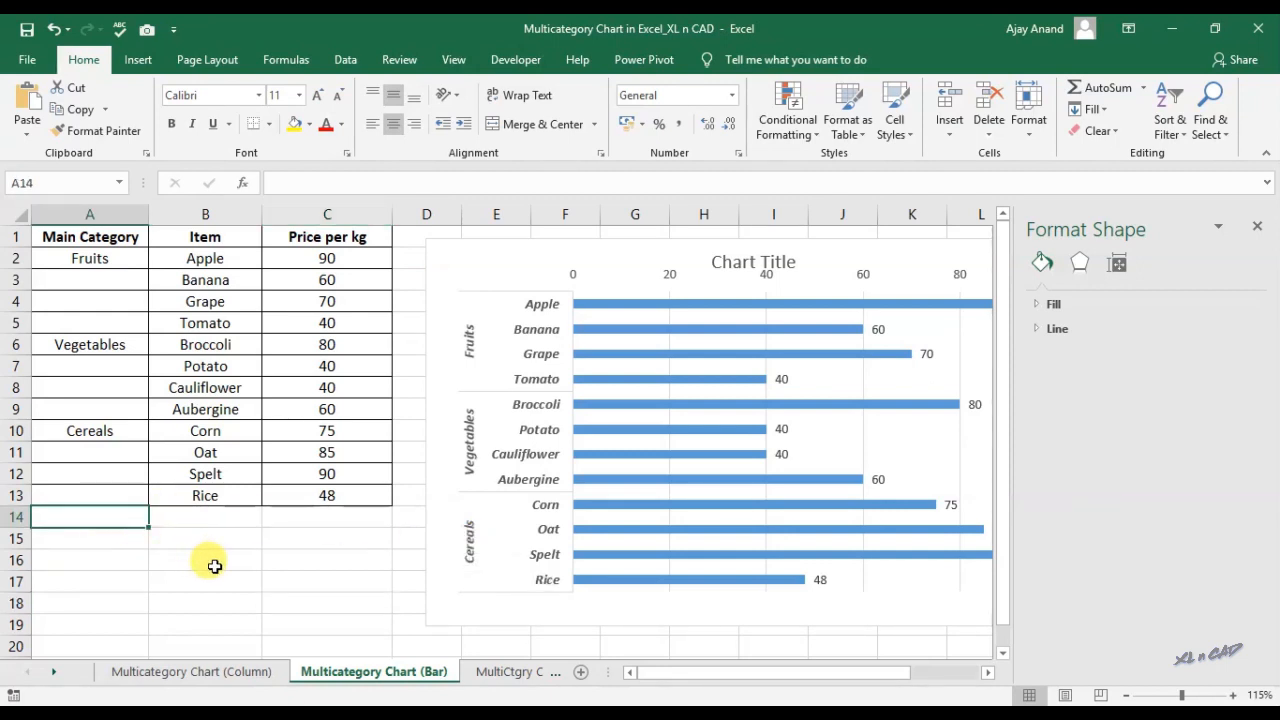
type("Dried Fruits")
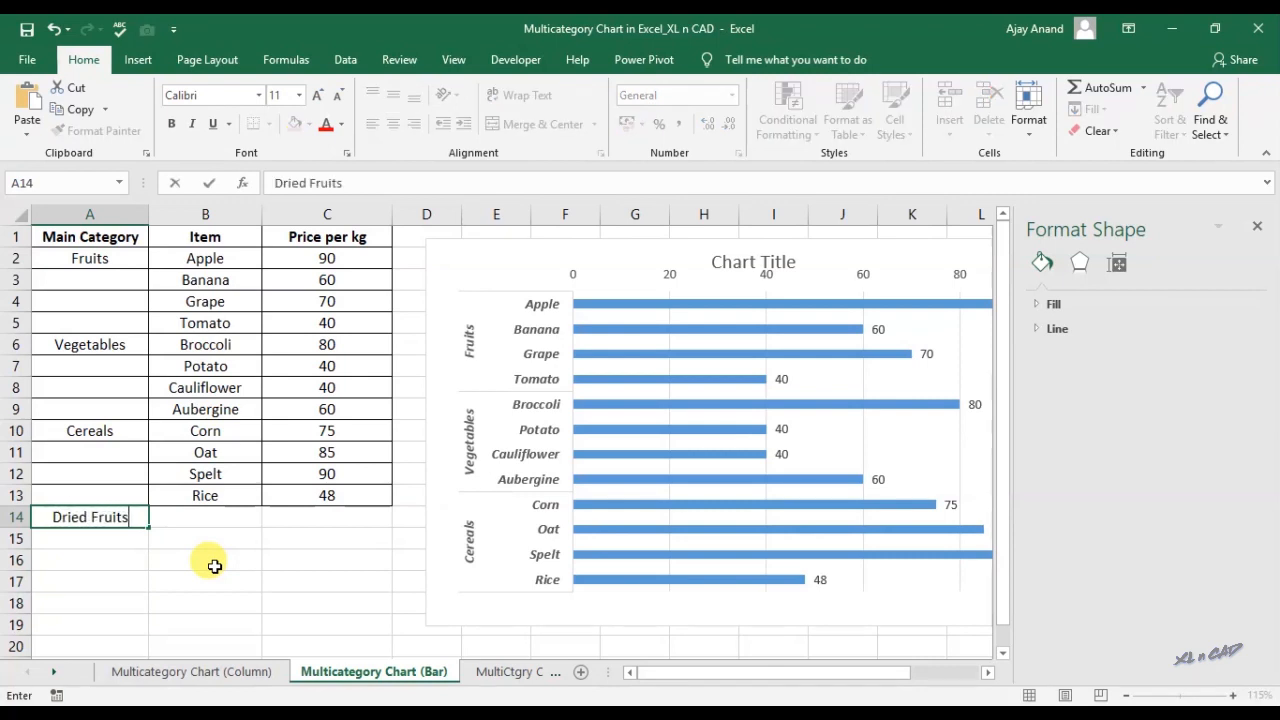
key("Tab")
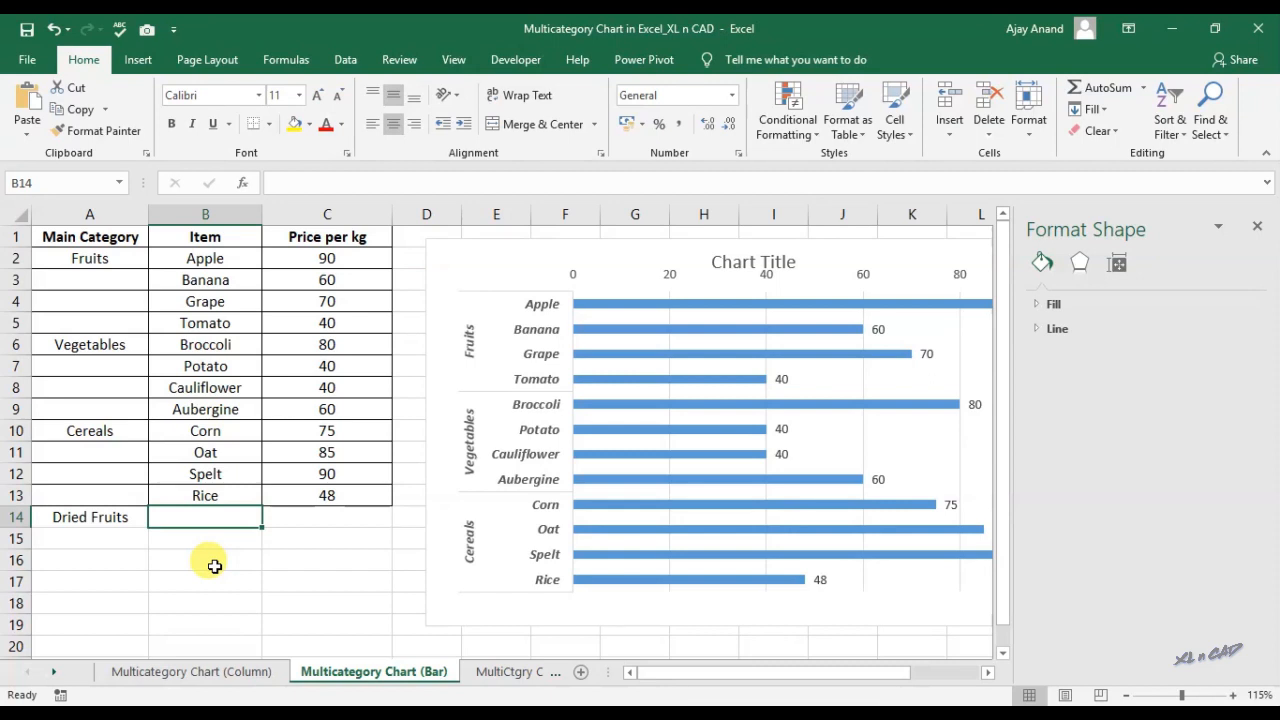
type("Cashew")
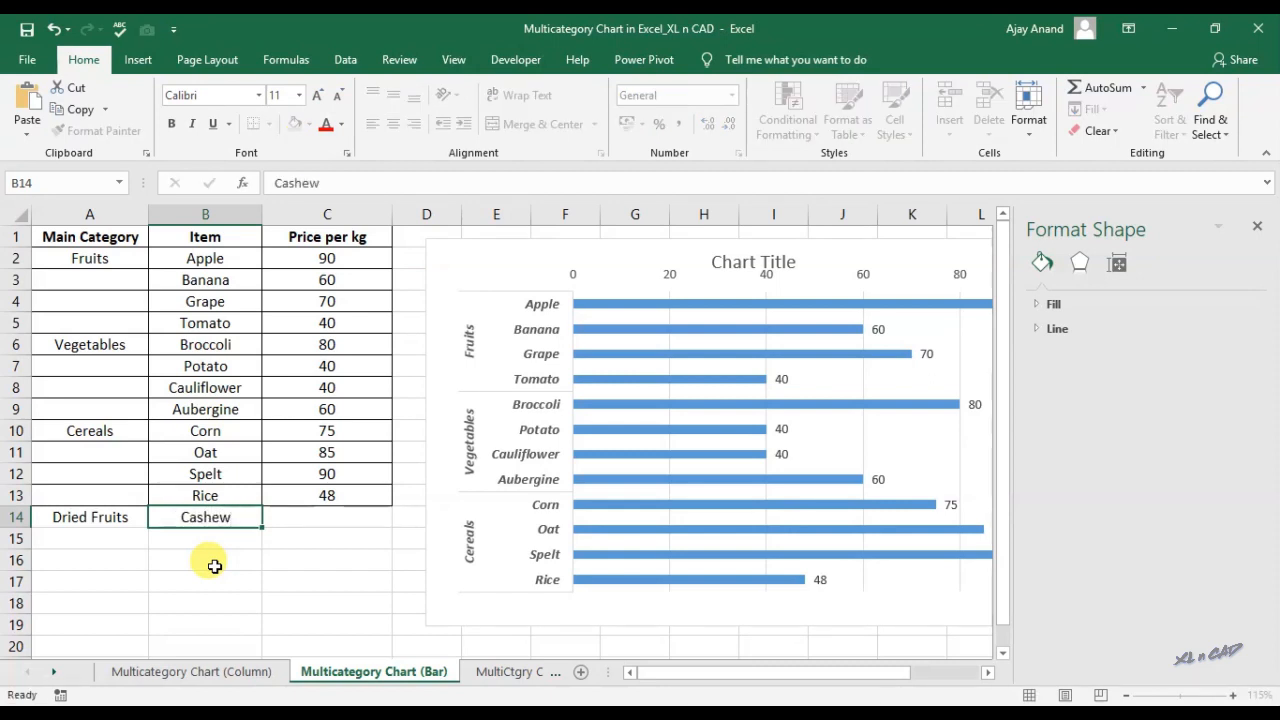
key("Tab")
type("200")
key("Return")
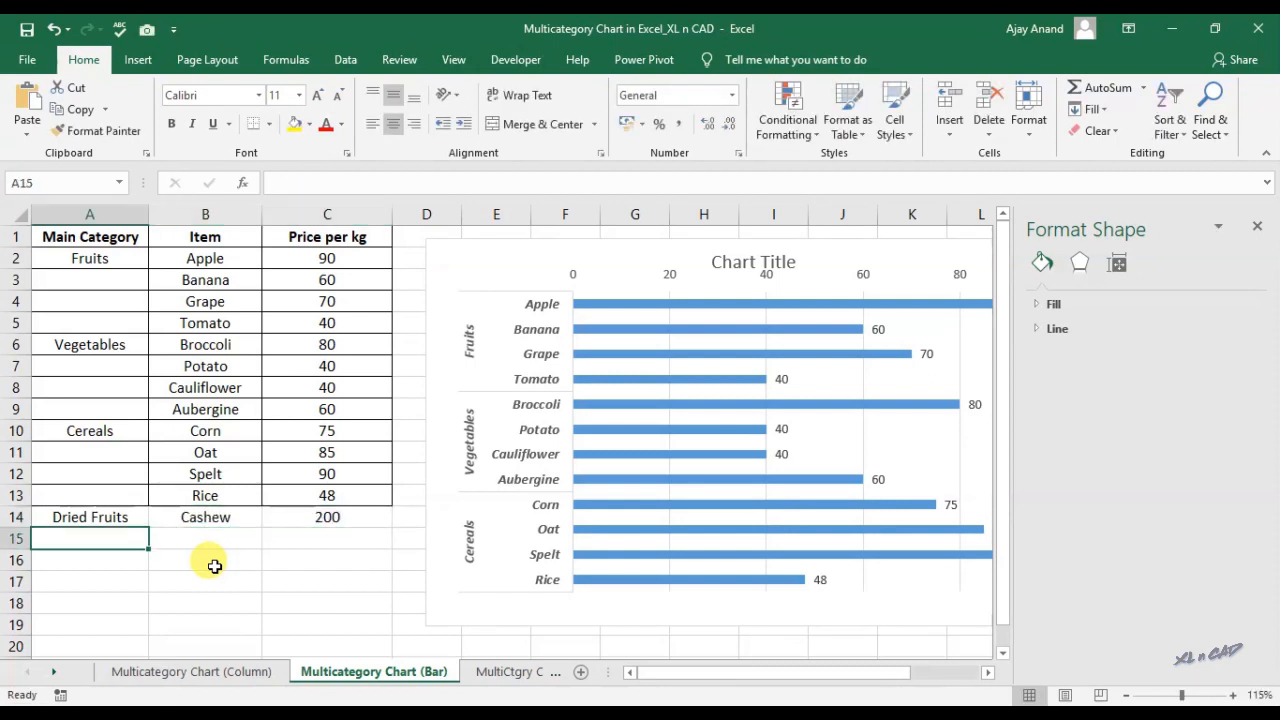
Add Walnut with price 150 in row 15, leaving its main category cell blank
key("Tab")
type("W")
key("Tab")
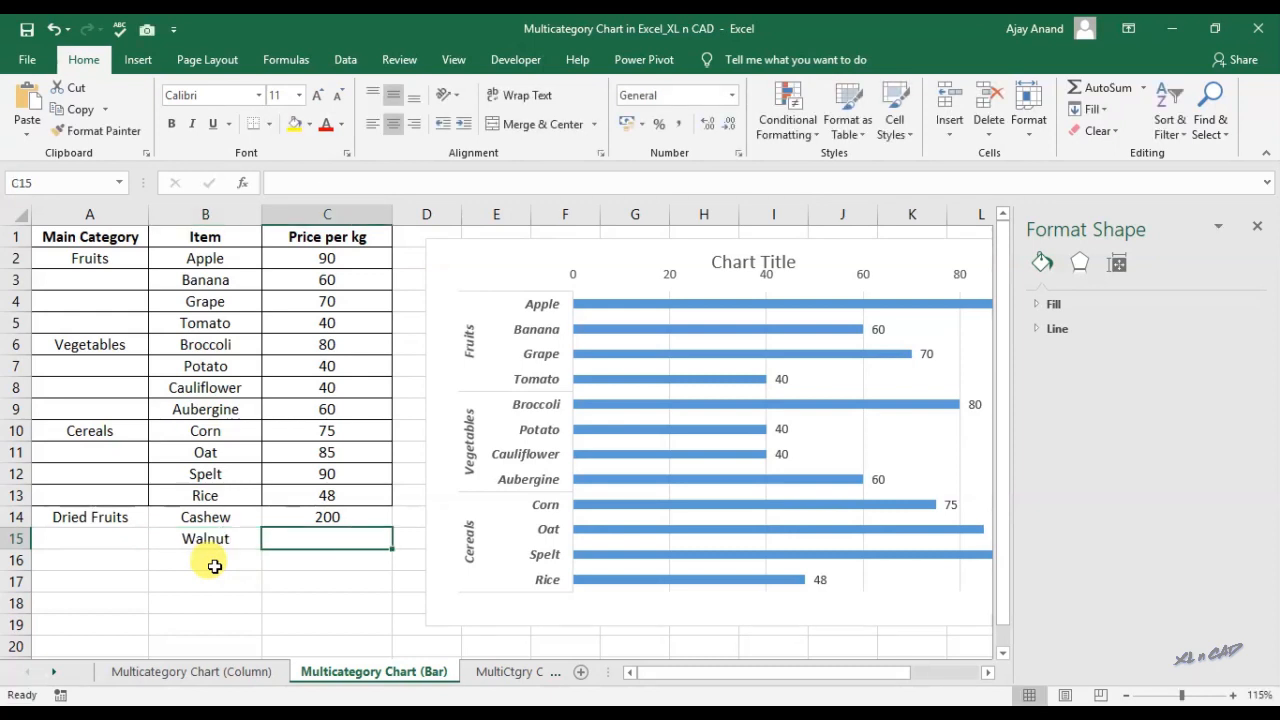
type("150")
left_click(214, 566)
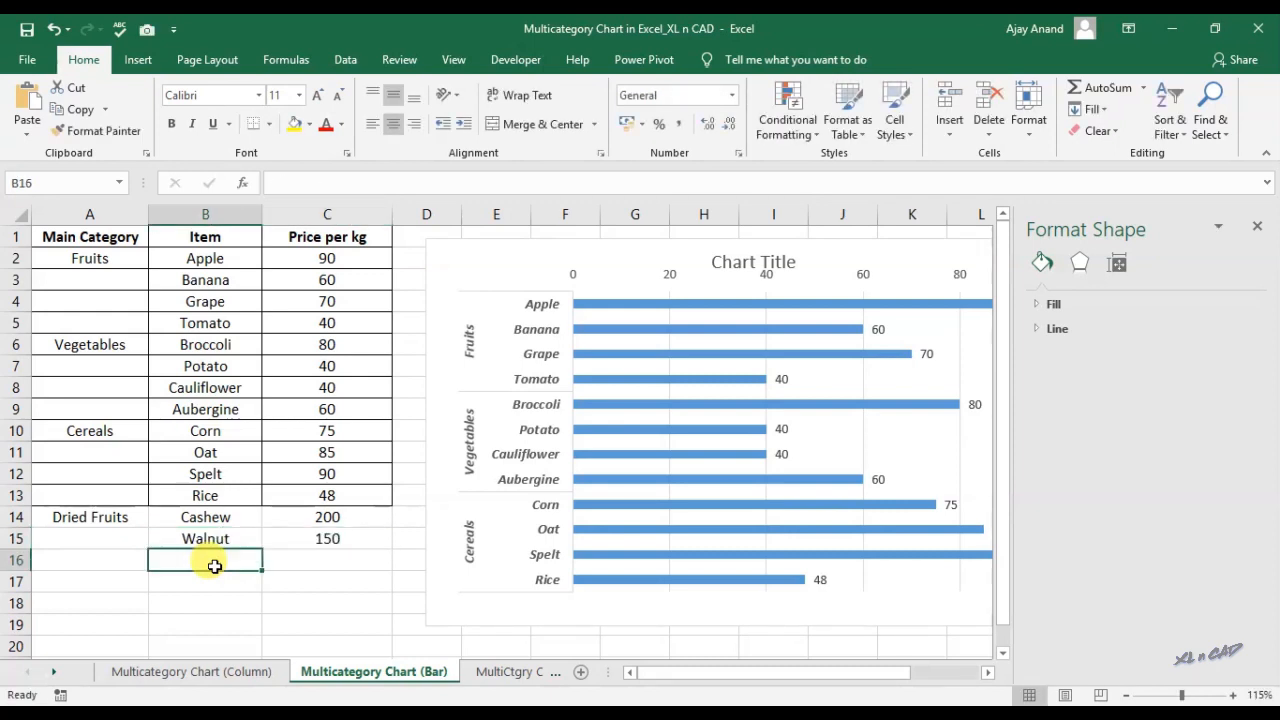
Close the formatting pane and extend the bar chart's source data range down to row 15
left_click(469, 272)
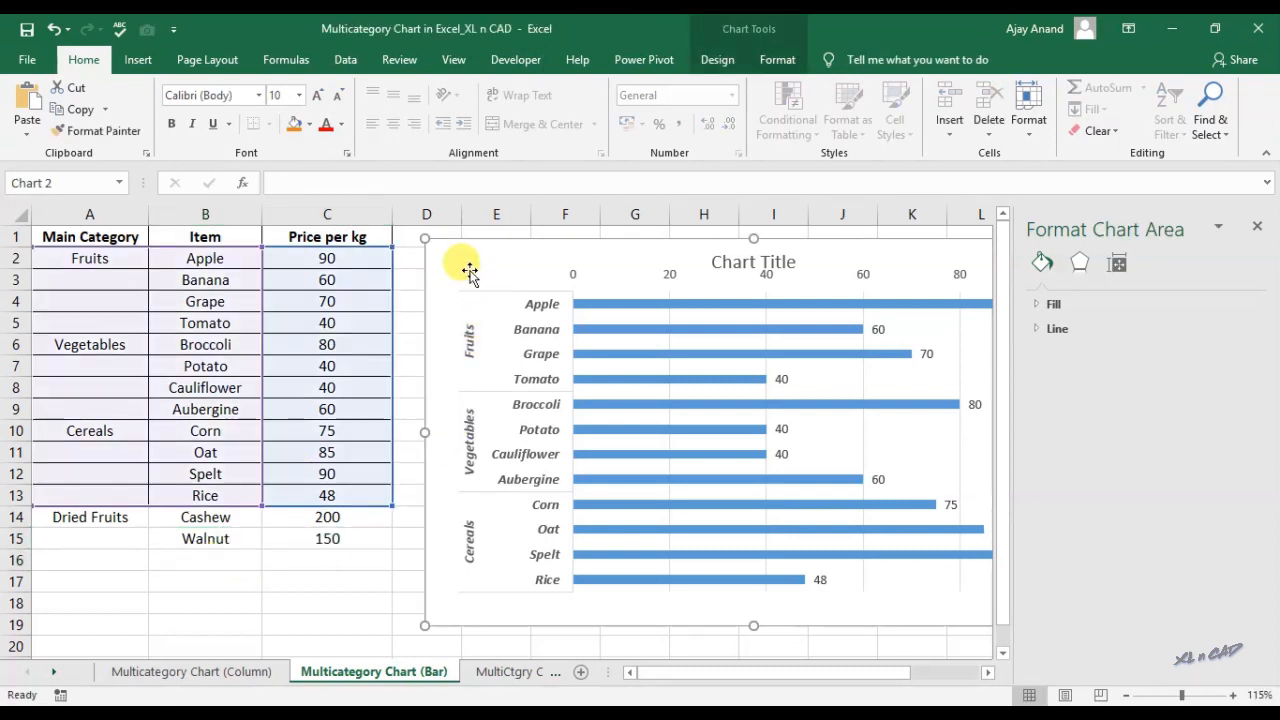
left_click(1258, 227)
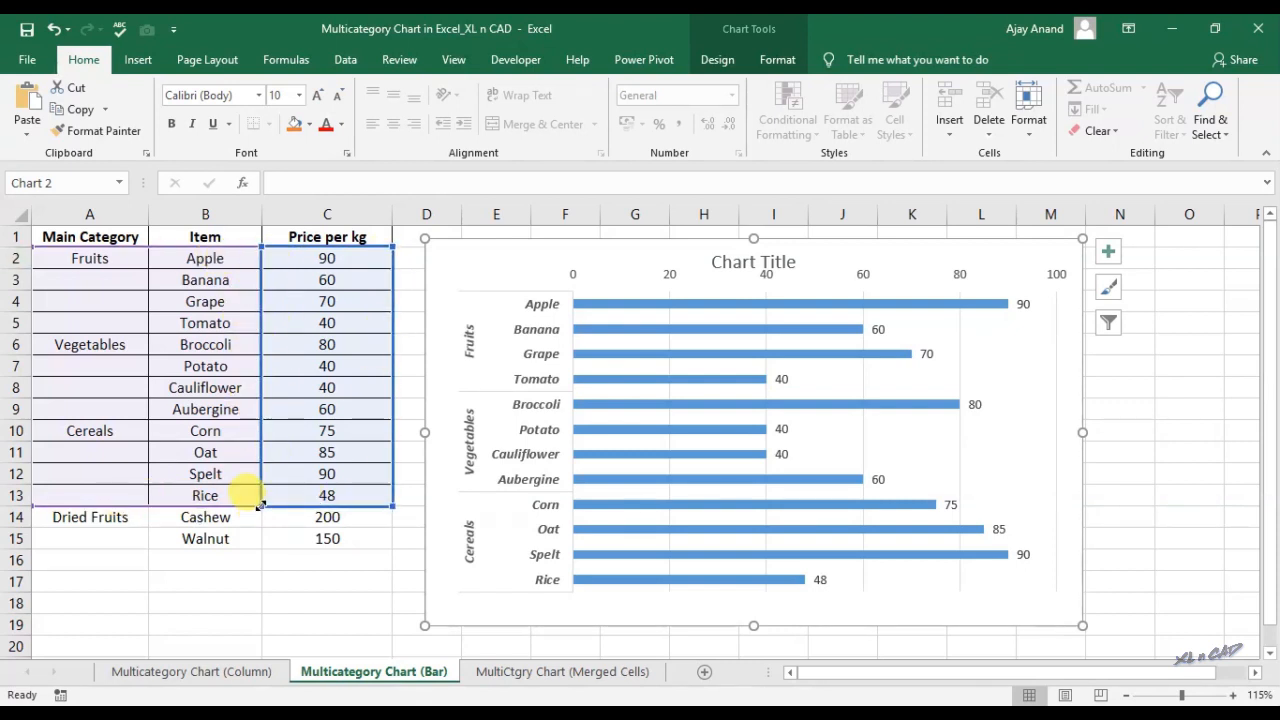
left_click_drag(258, 510, 258, 546)
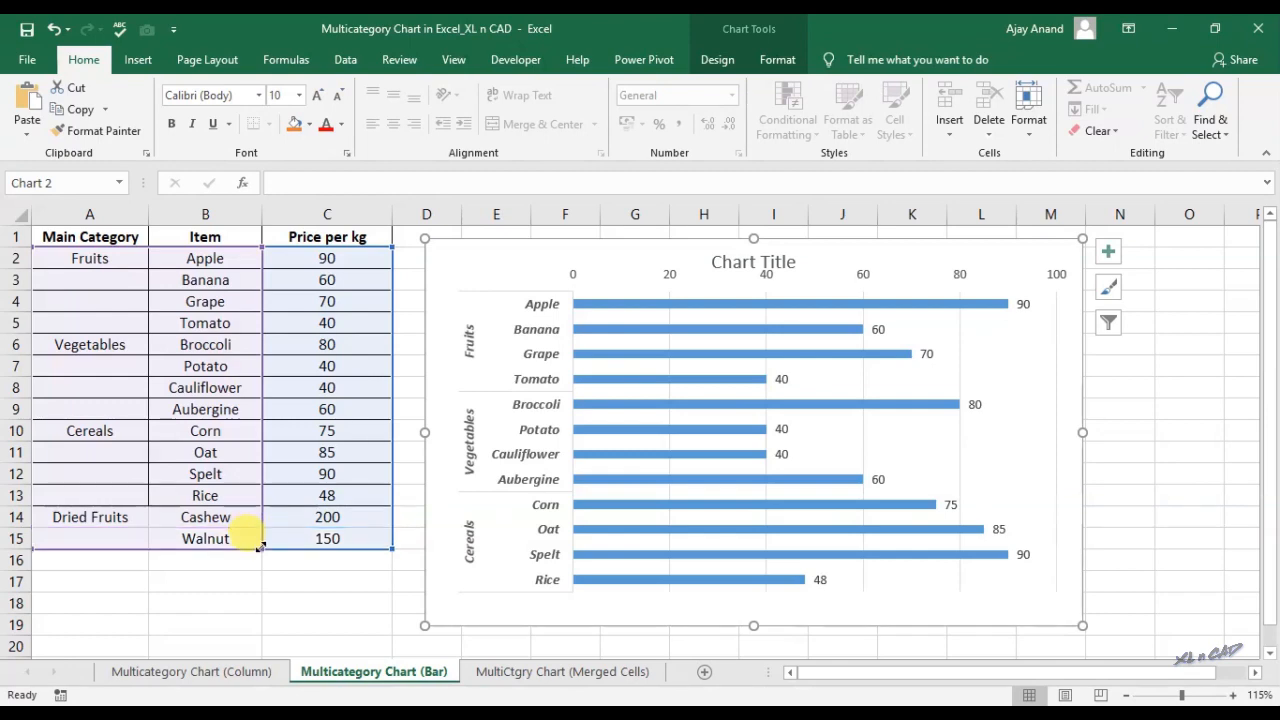
left_click(266, 600)
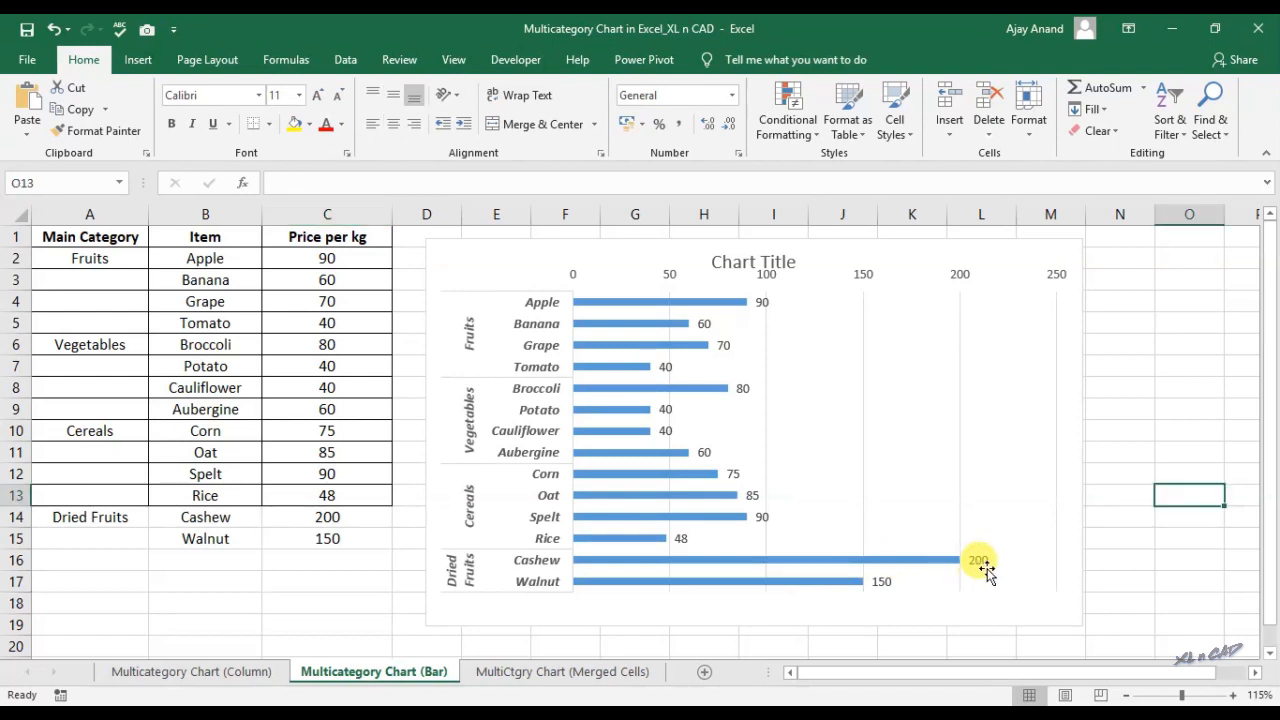
On the MultiCtgry Chart (Merged Cells) sheet, insert a 2-D clustered column chart from the data in A2:C13
left_click(535, 676)
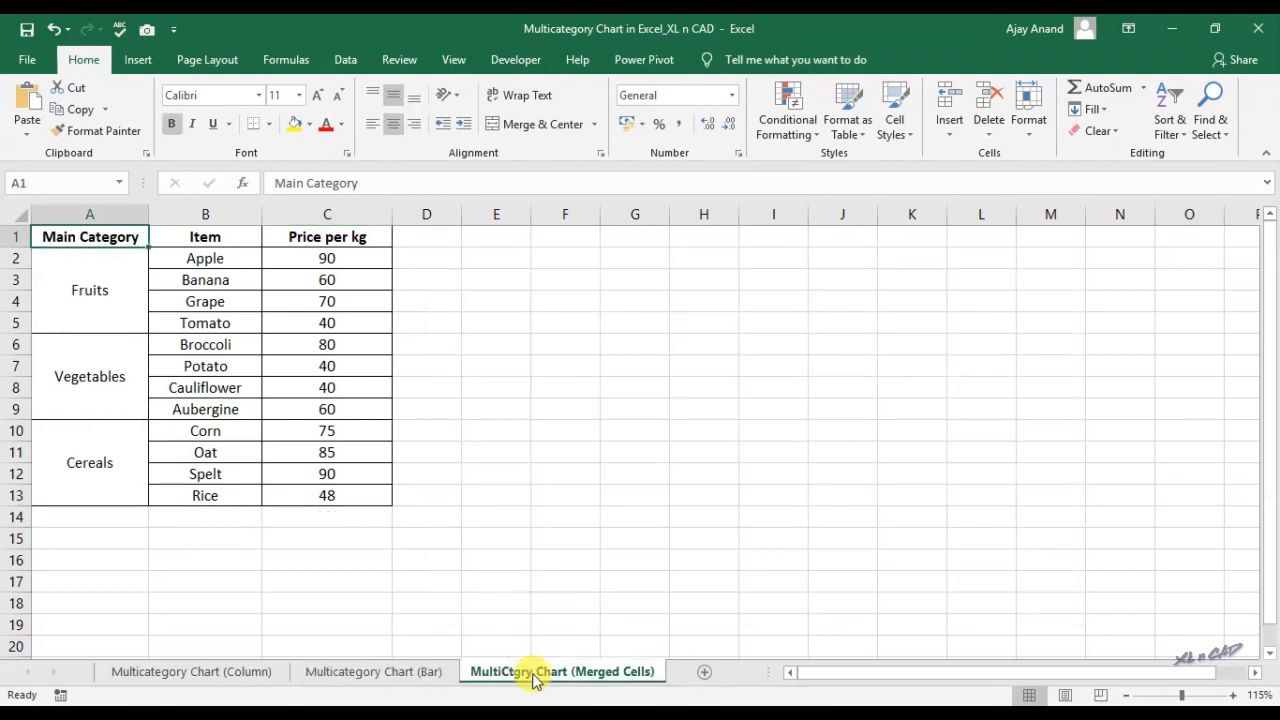
left_click(89, 288)
left_click(90, 378)
left_click(93, 450)
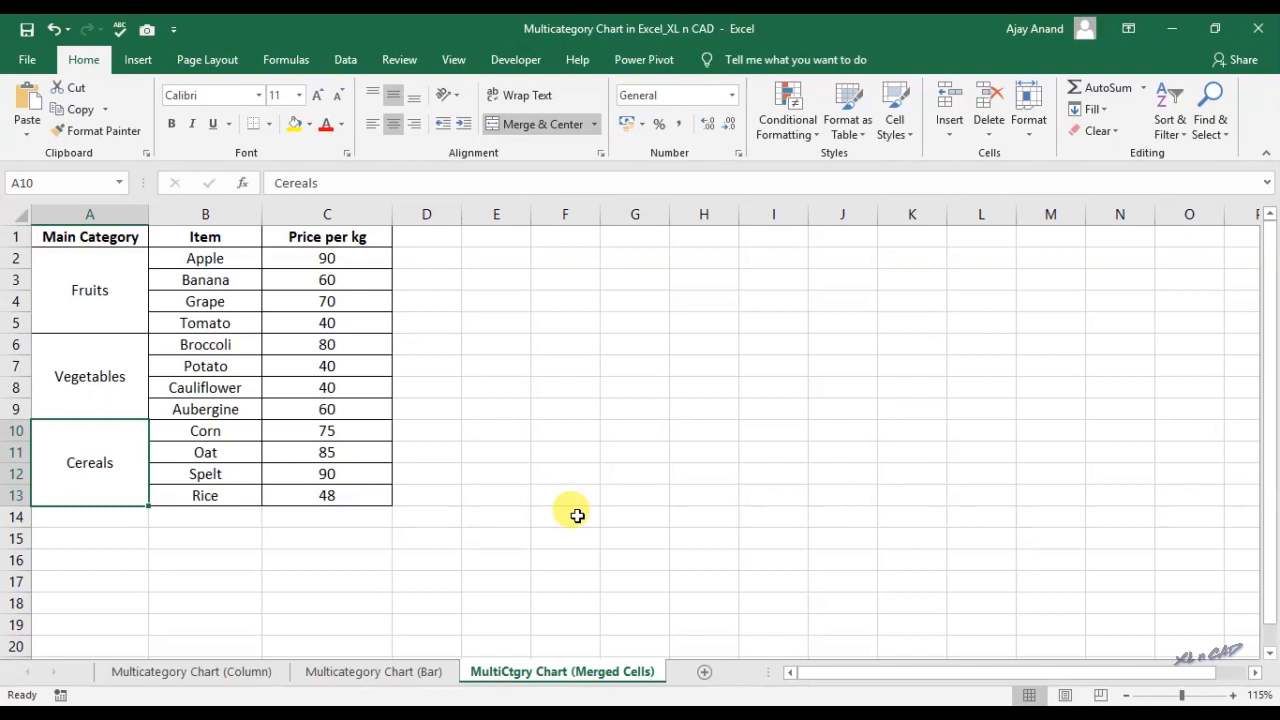
left_click_drag(60, 262, 321, 490)
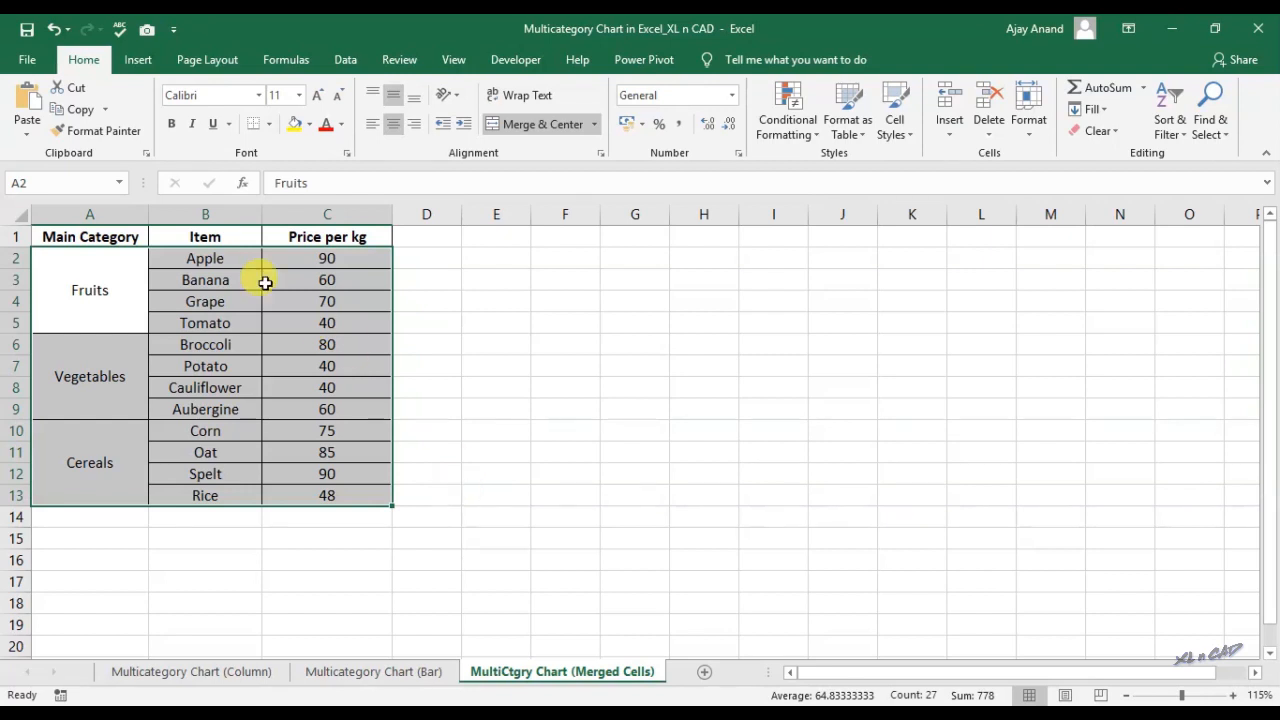
left_click(132, 66)
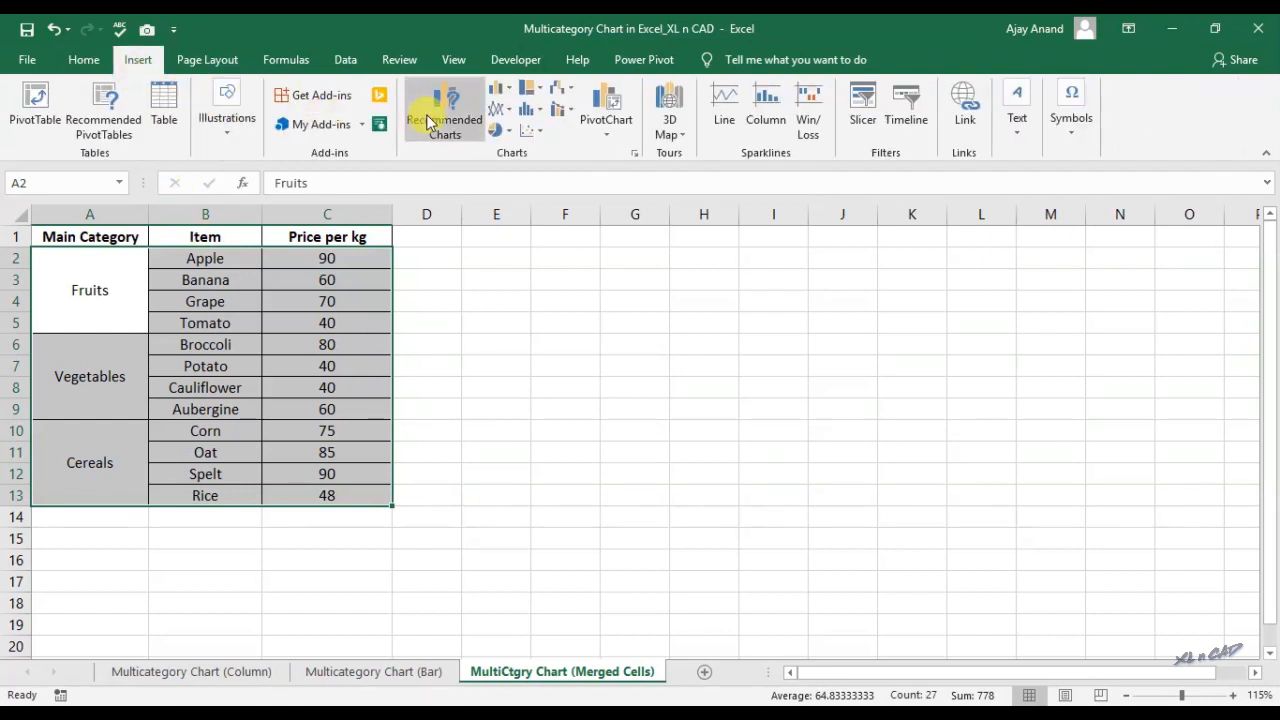
left_click(509, 97)
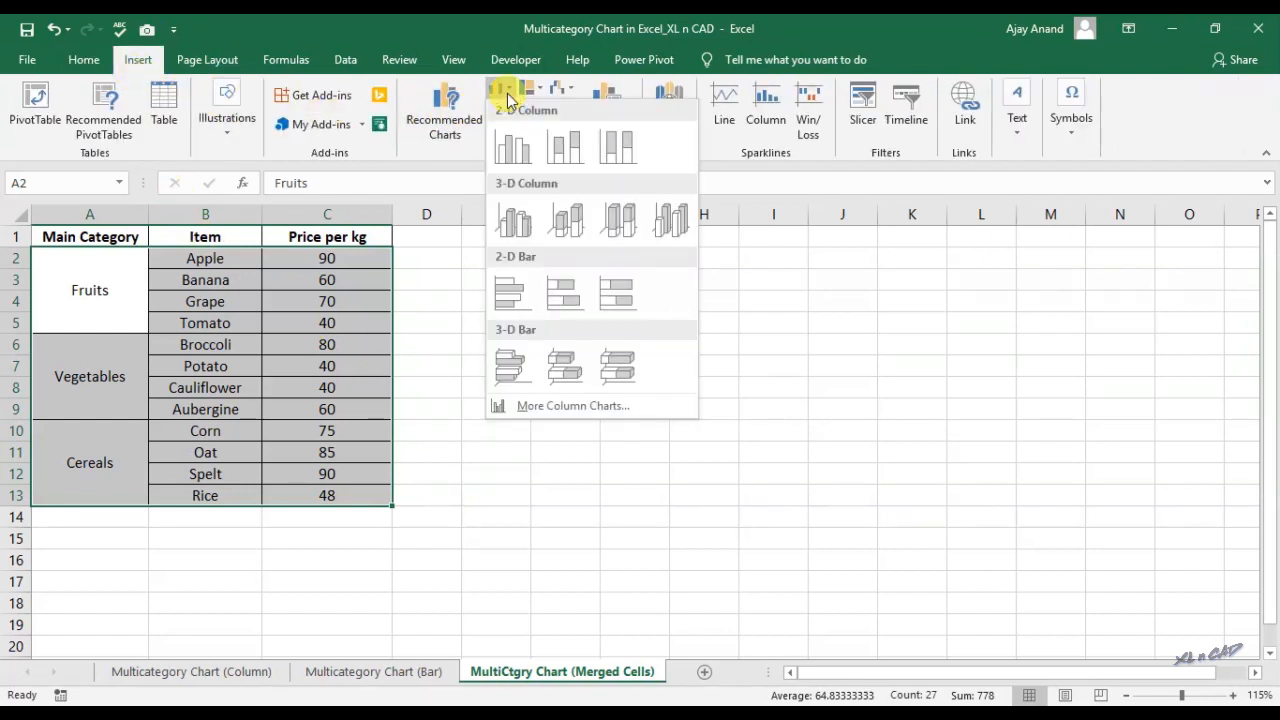
left_click(510, 145)
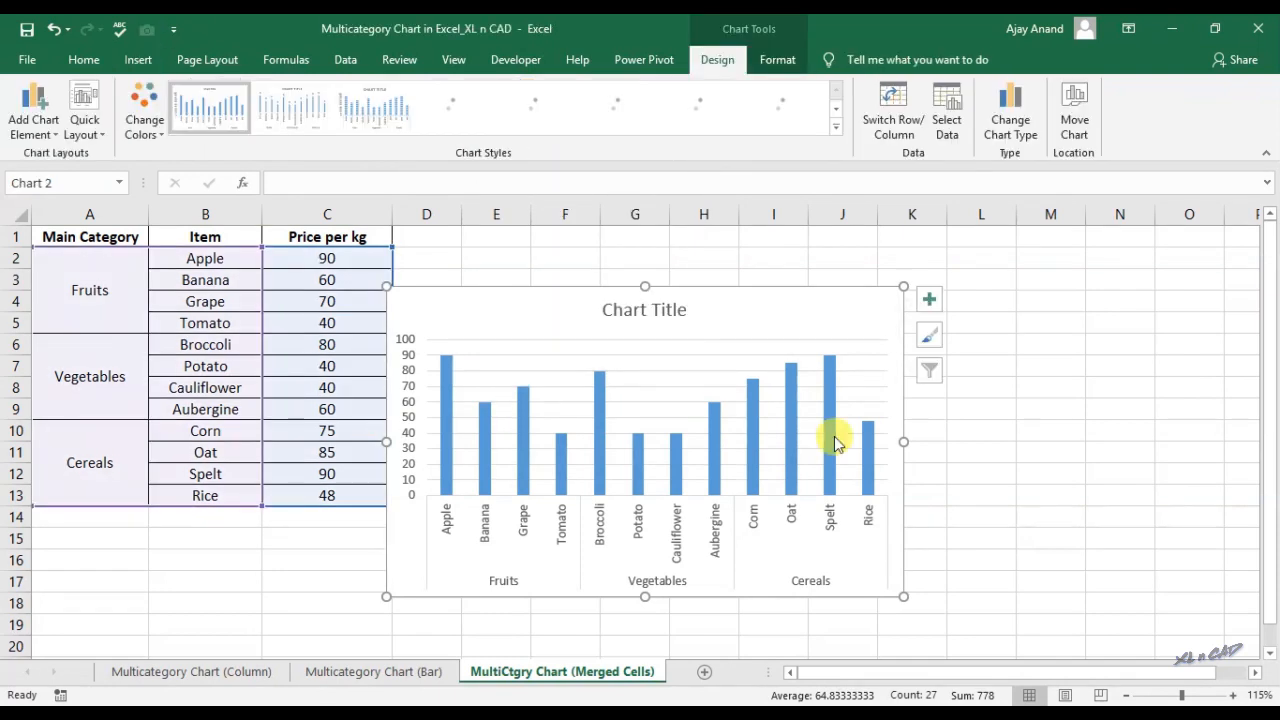
Enlarge the new column chart and move it clear of the table so it spans about columns E to N
left_click_drag(988, 635, 990, 634)
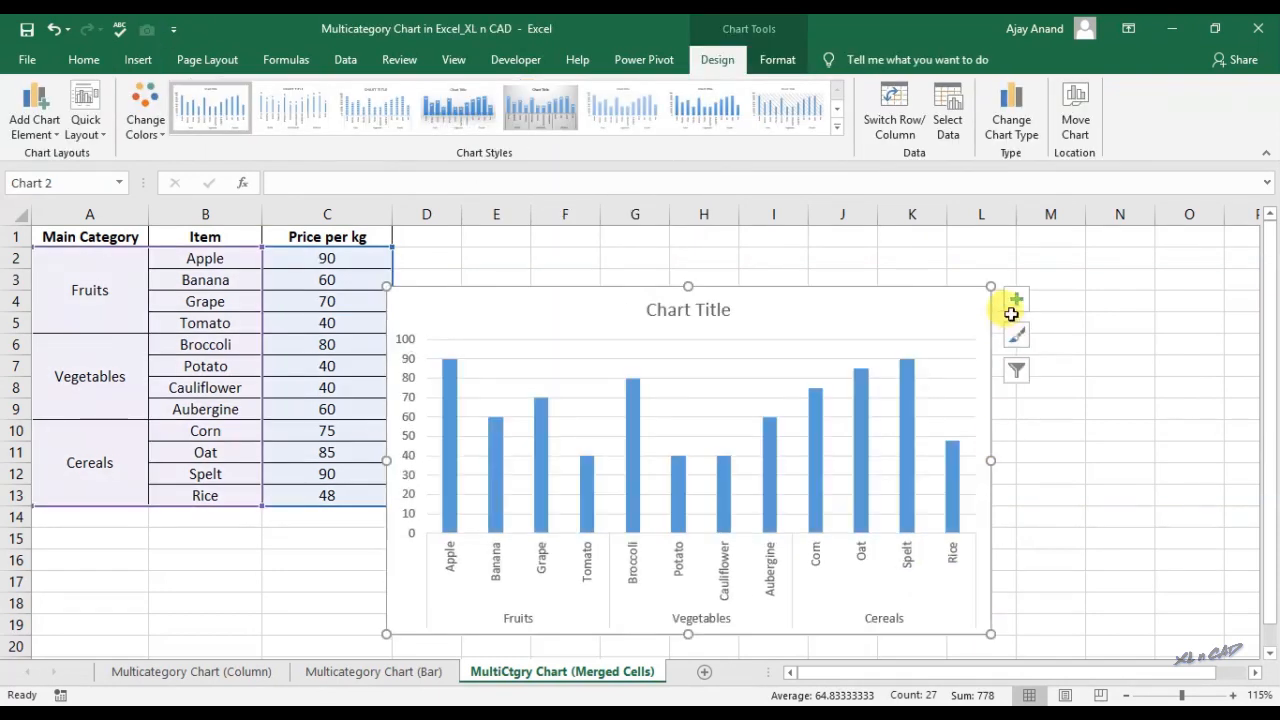
left_click_drag(992, 286, 1054, 251)
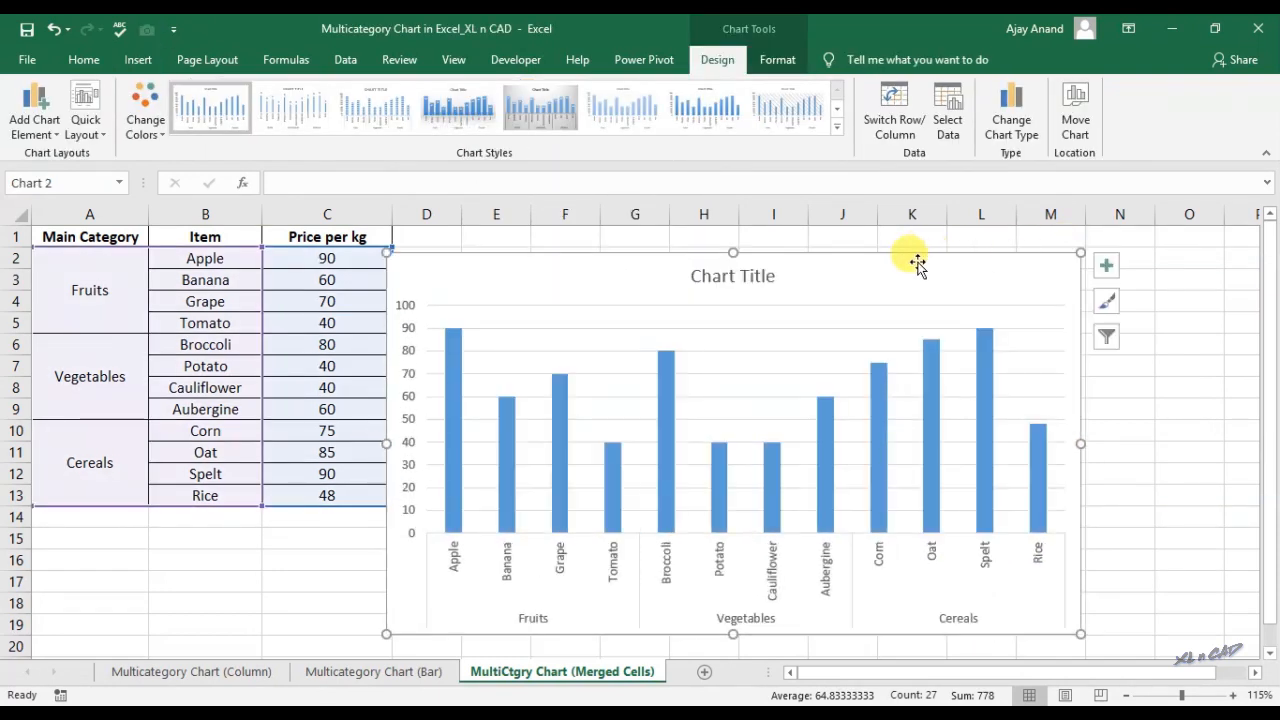
left_click_drag(909, 260, 1004, 248)
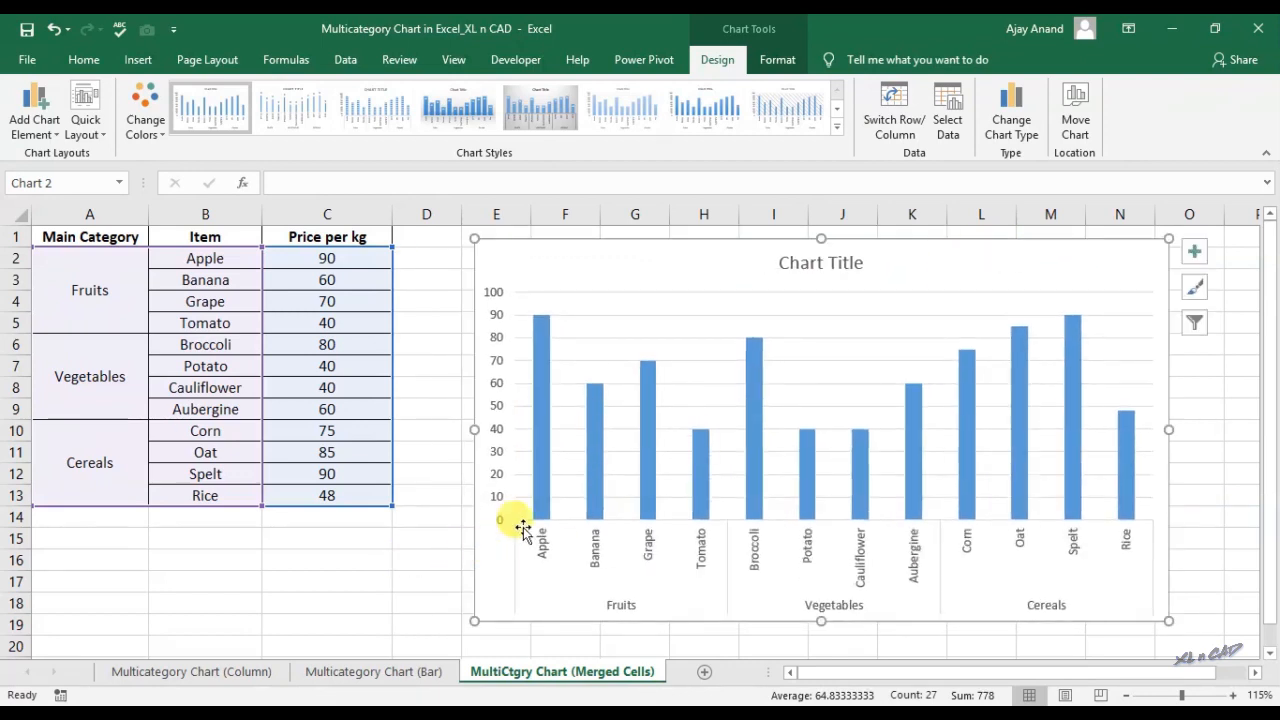
Change the column chart on the merged-cells sheet to a Clustered Bar chart and deselect it
left_click(1027, 147)
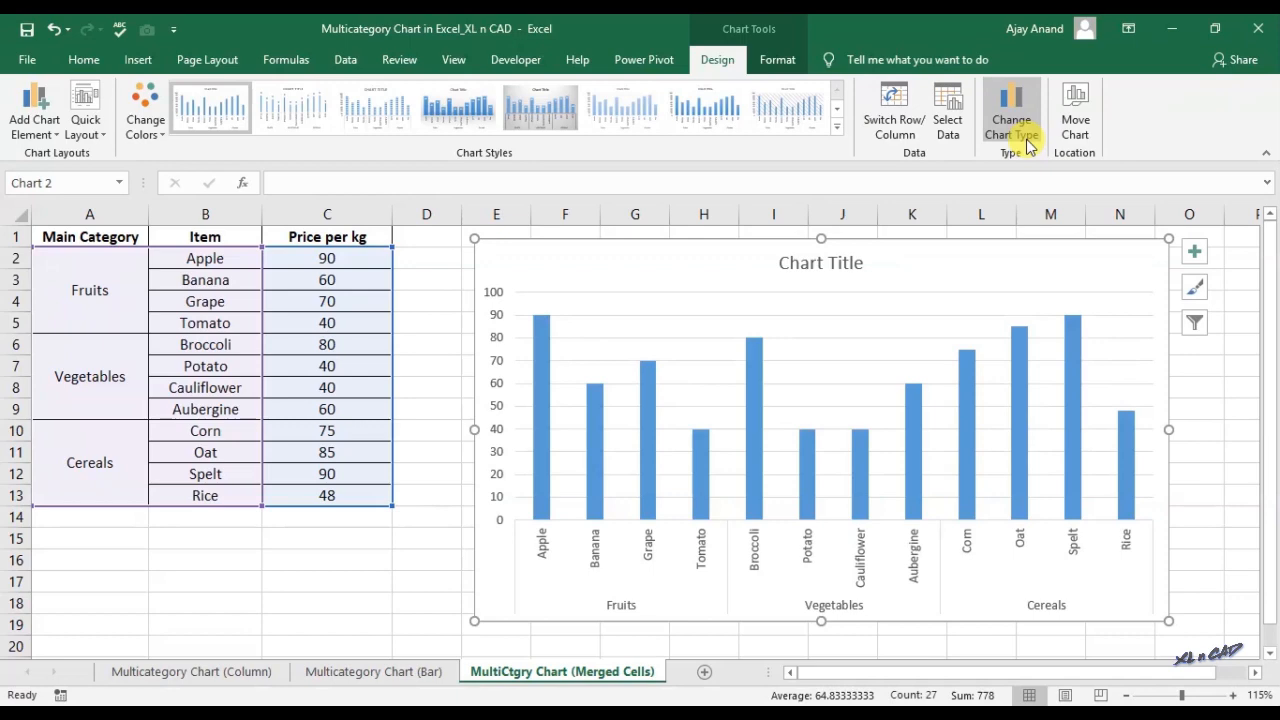
left_click(1027, 147)
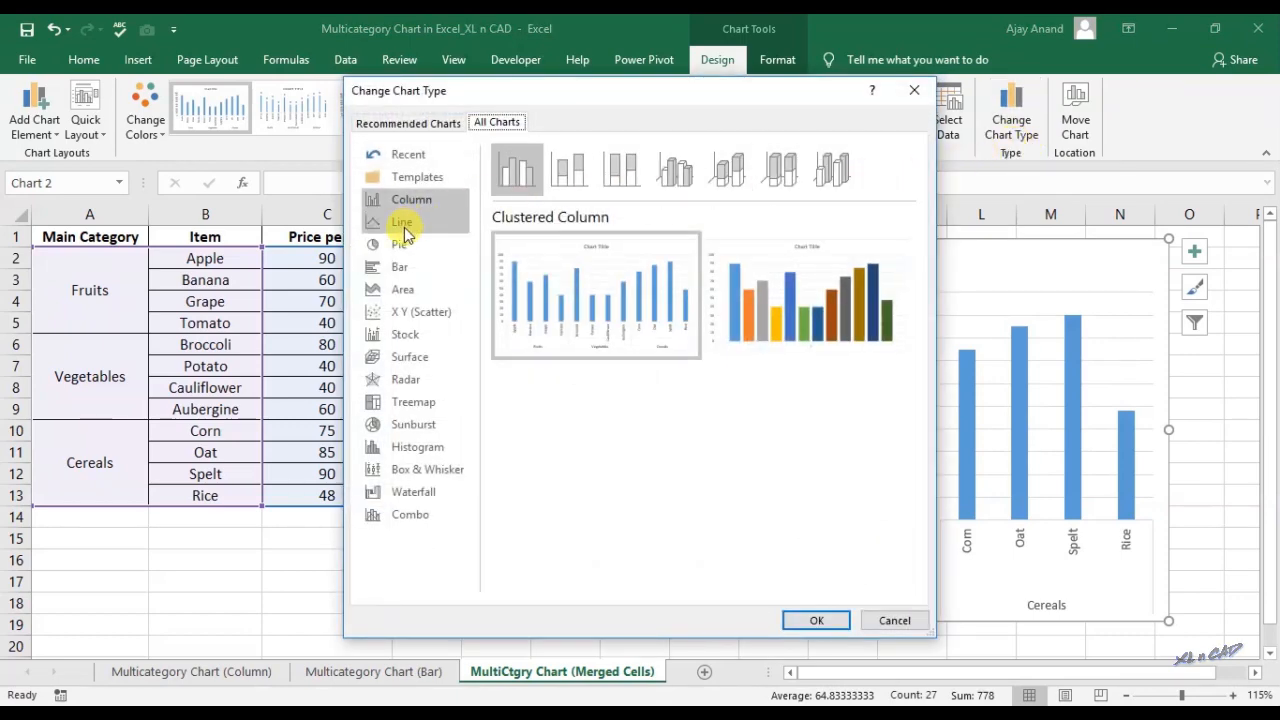
left_click(402, 268)
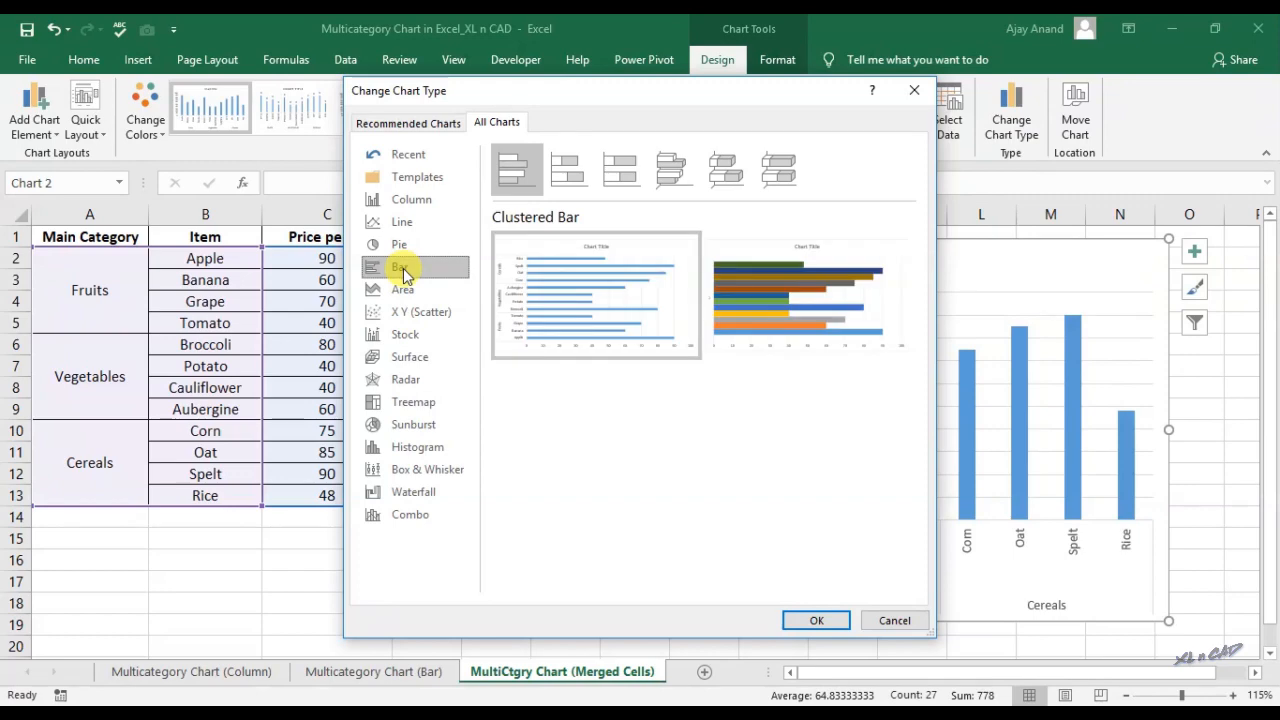
left_click(818, 621)
left_click(338, 581)
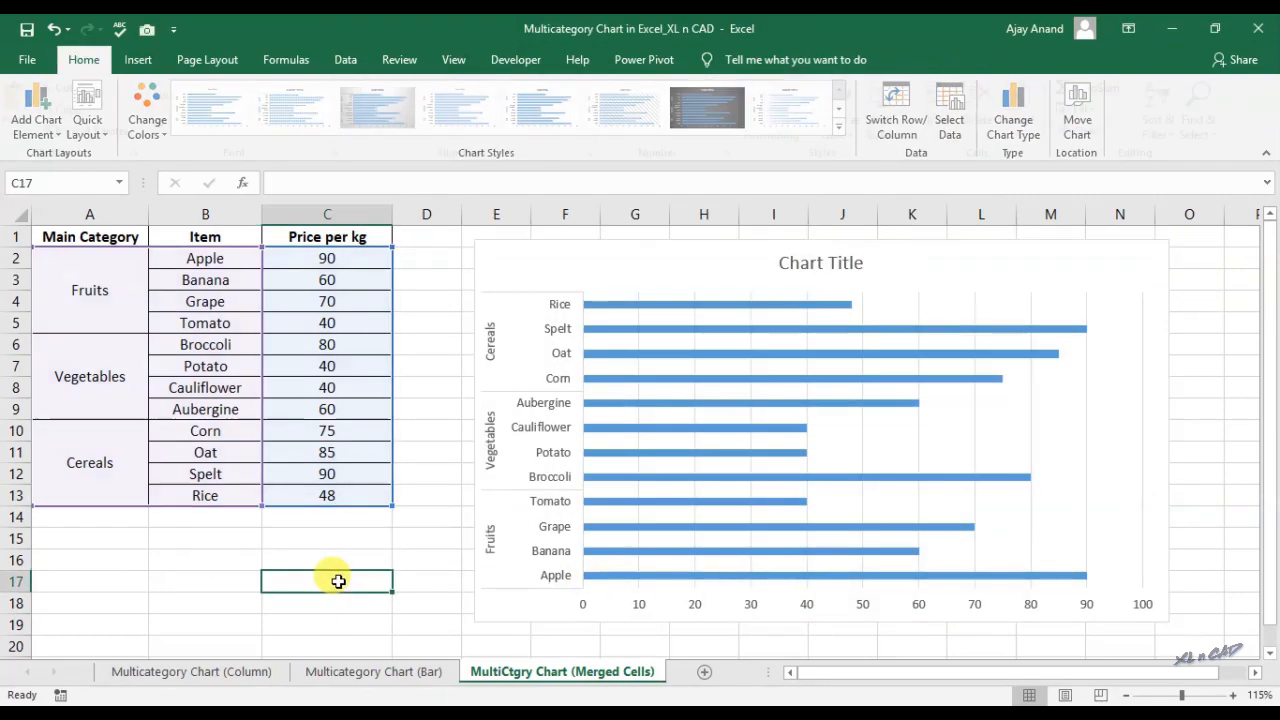